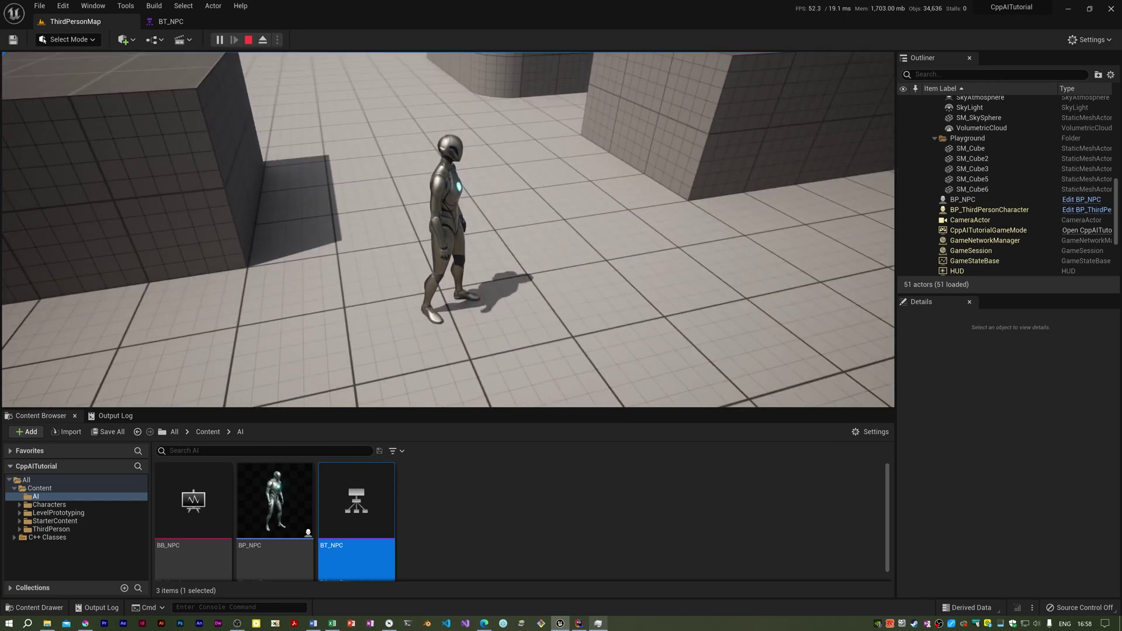
- Show the AI debug overlay for the NPC during play and bring the player character near it to examine its behavior
{"action": "key", "text": "w"}
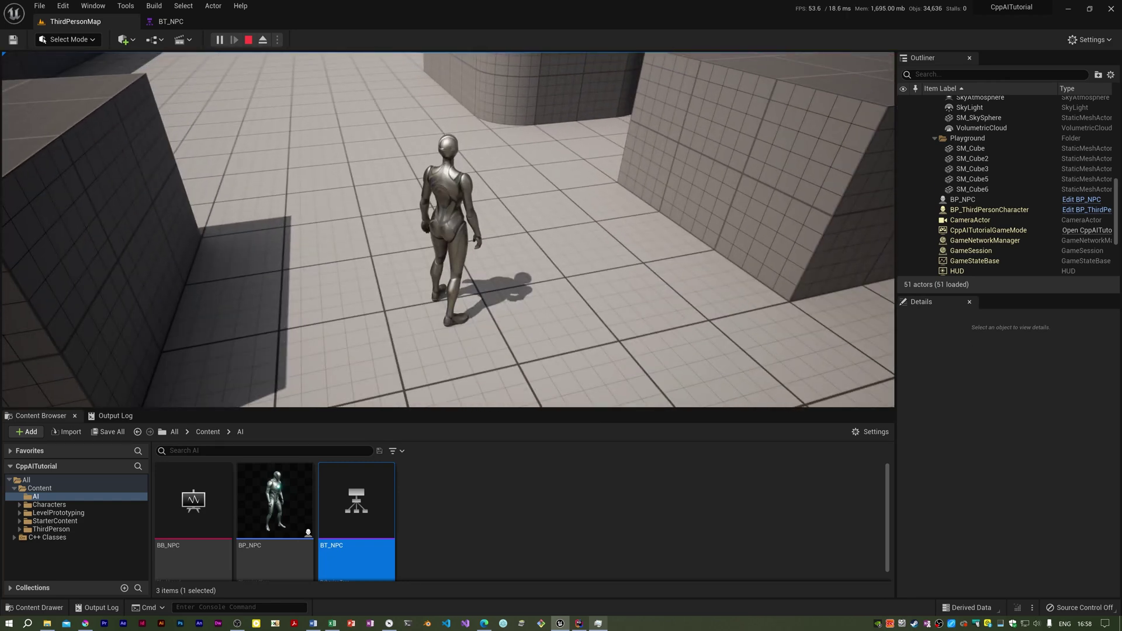
{"action": "key", "text": "apostrophe"}
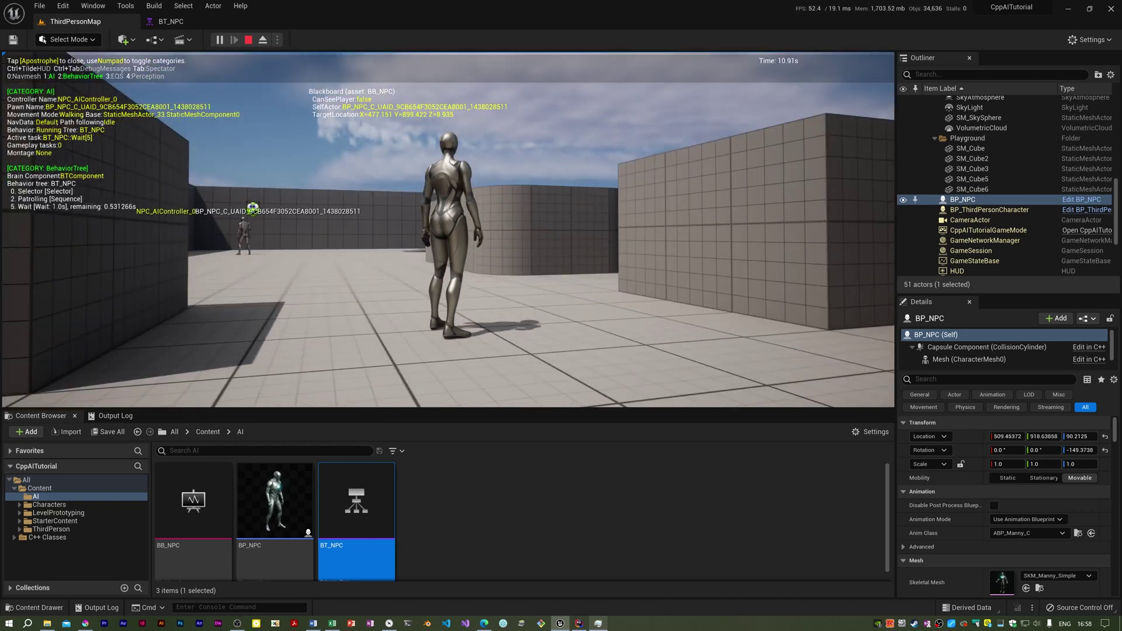
{"action": "key", "text": "w"}
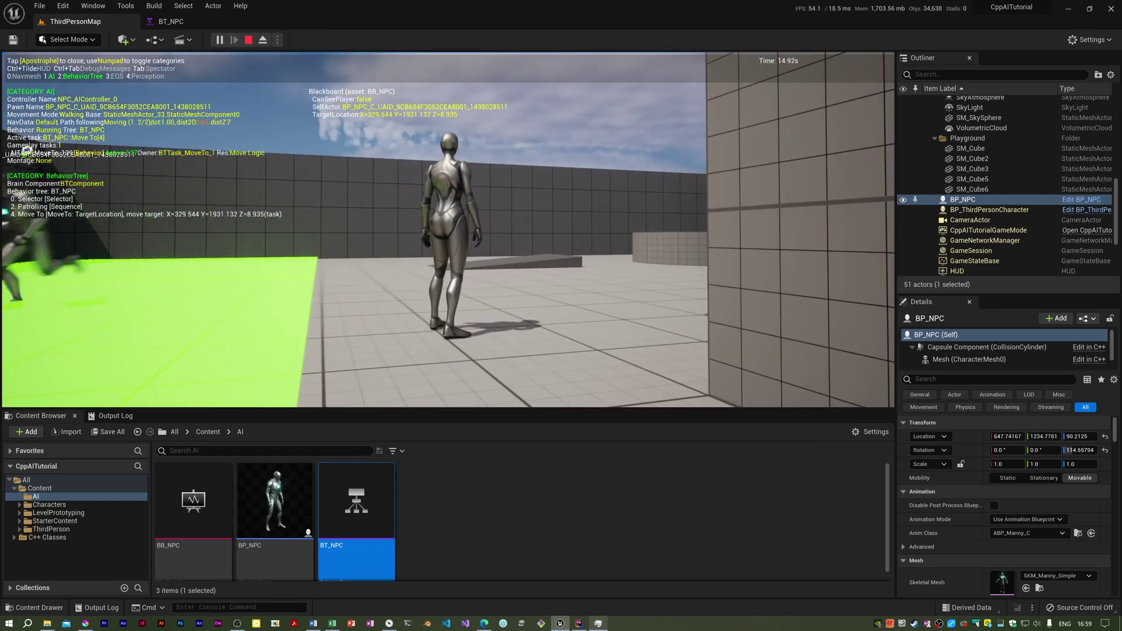
{"action": "key", "text": "s"}
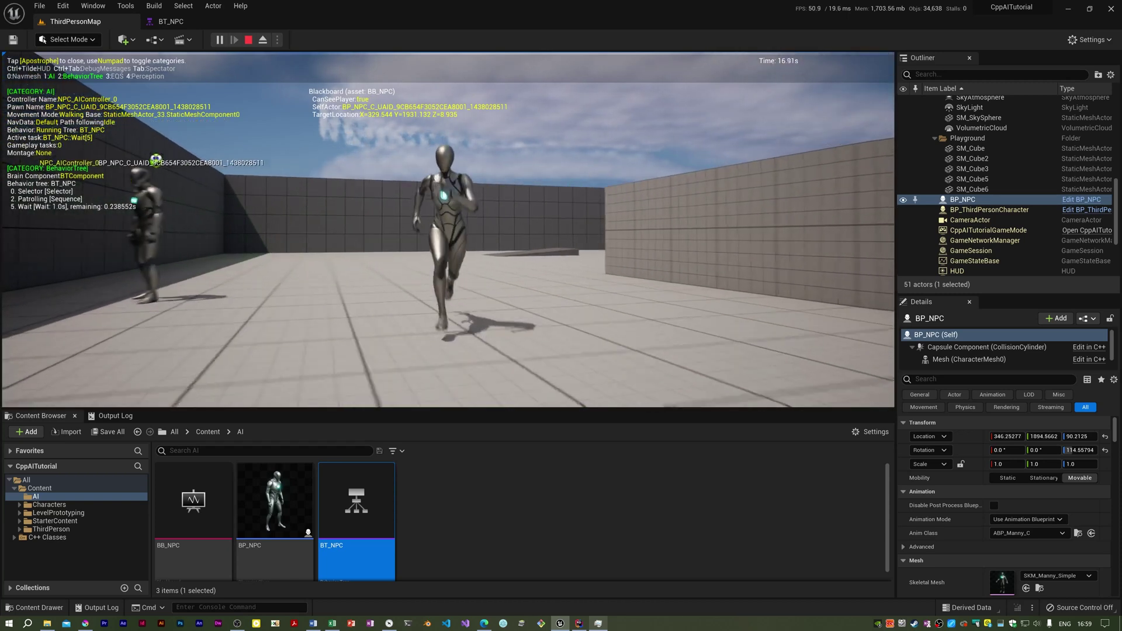
{"action": "key", "text": "a"}
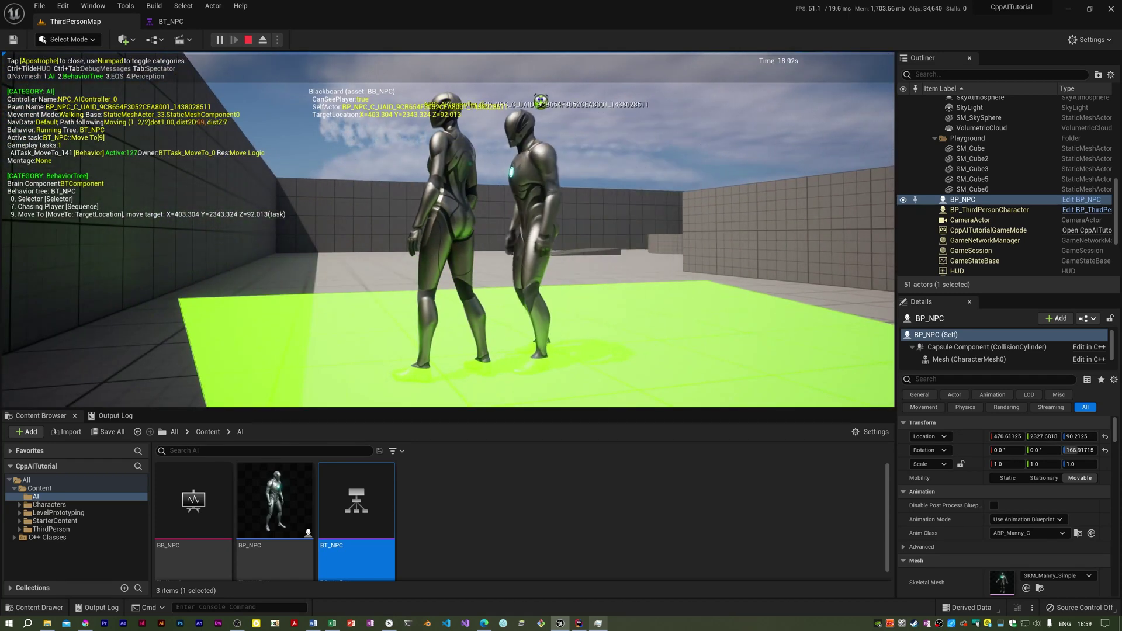
- Run the player character around the level's walls and corridors to examine how the NPC chases it
{"action": "key", "text": "w"}
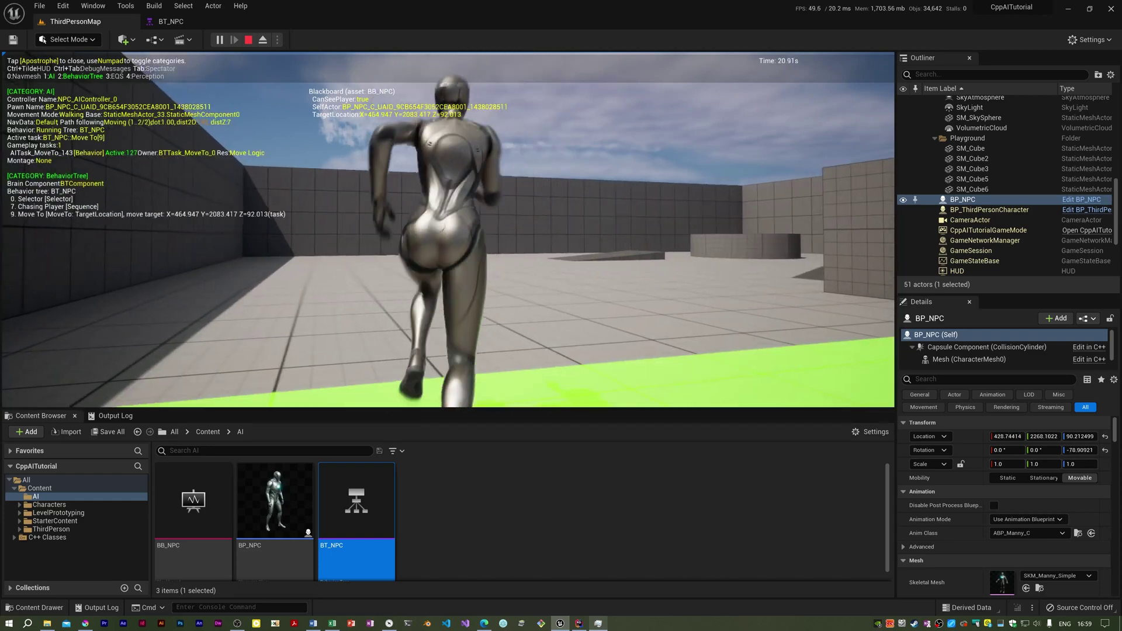
{"action": "key", "text": "w"}
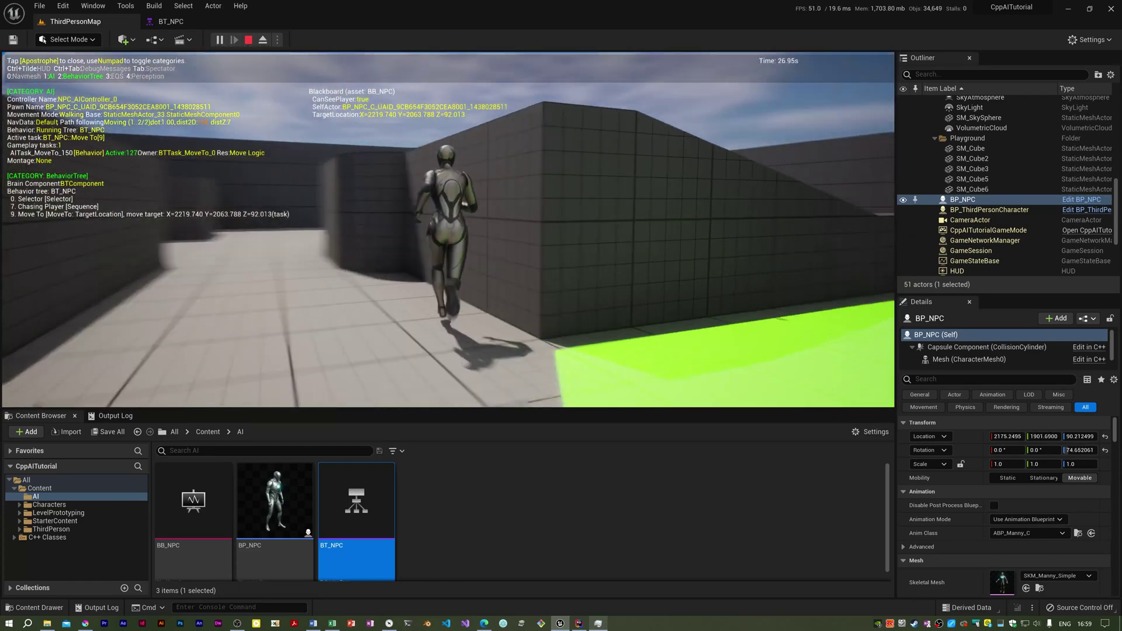
{"action": "key", "text": "w"}
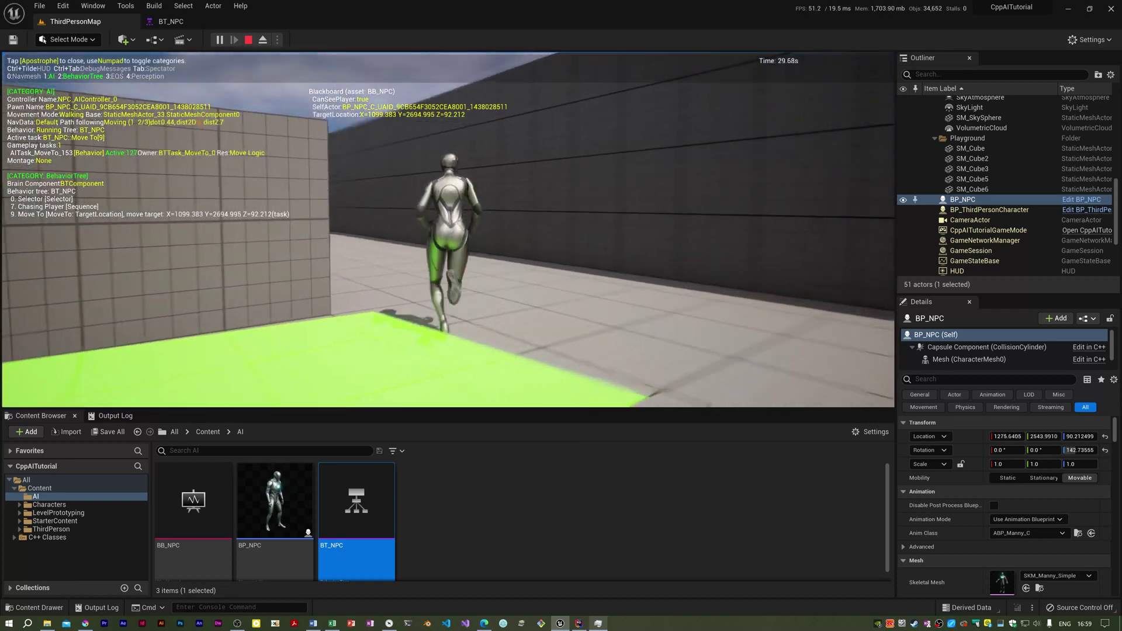
{"action": "key", "text": "w"}
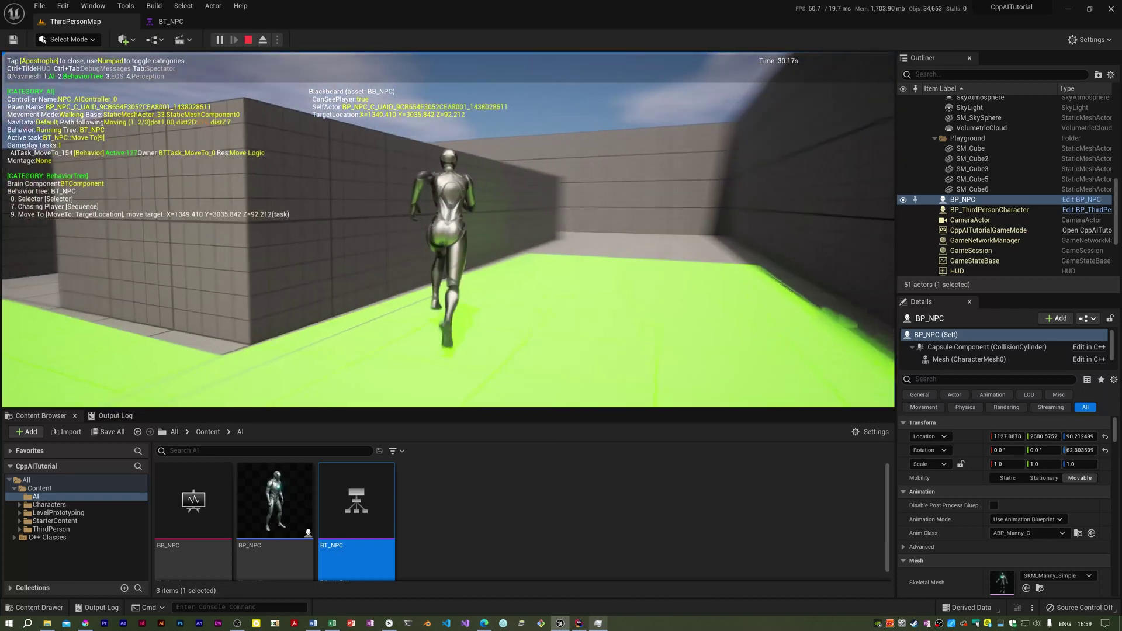
{"action": "key", "text": "w"}
{"action": "key", "text": "w"}
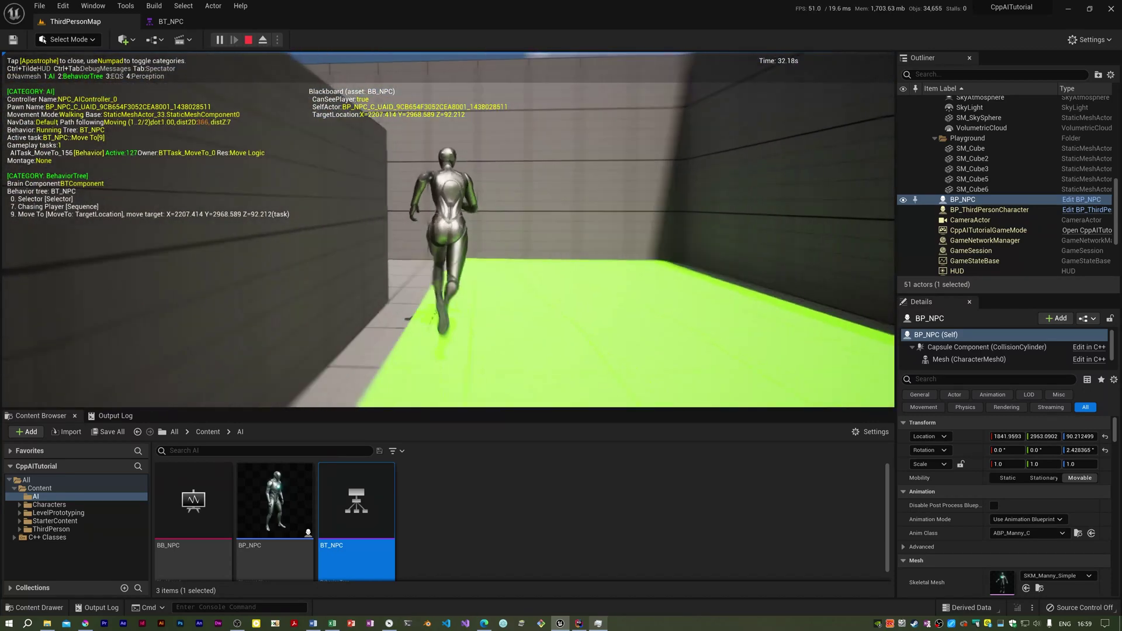
{"action": "key", "text": "w"}
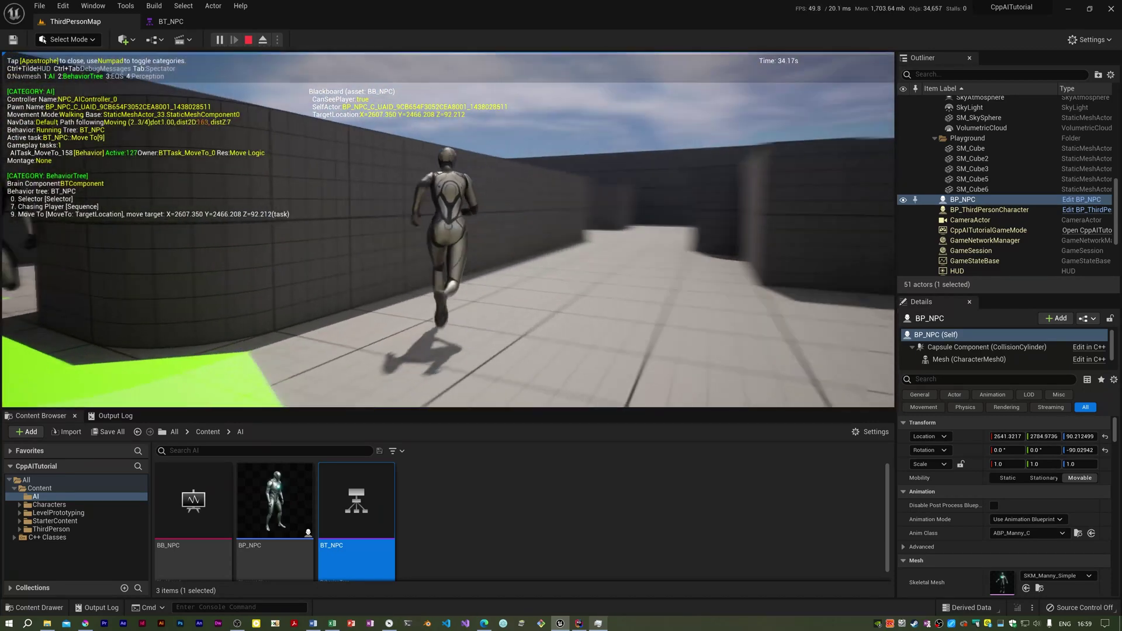
{"action": "key", "text": "w"}
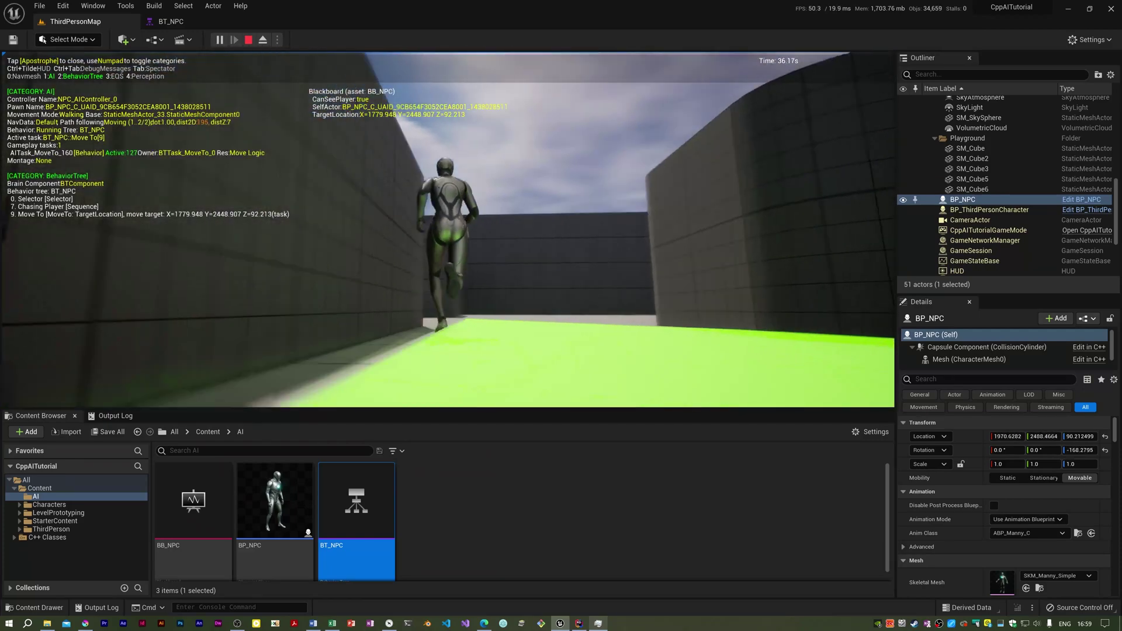
{"action": "key", "text": "w"}
{"action": "key", "text": "w"}
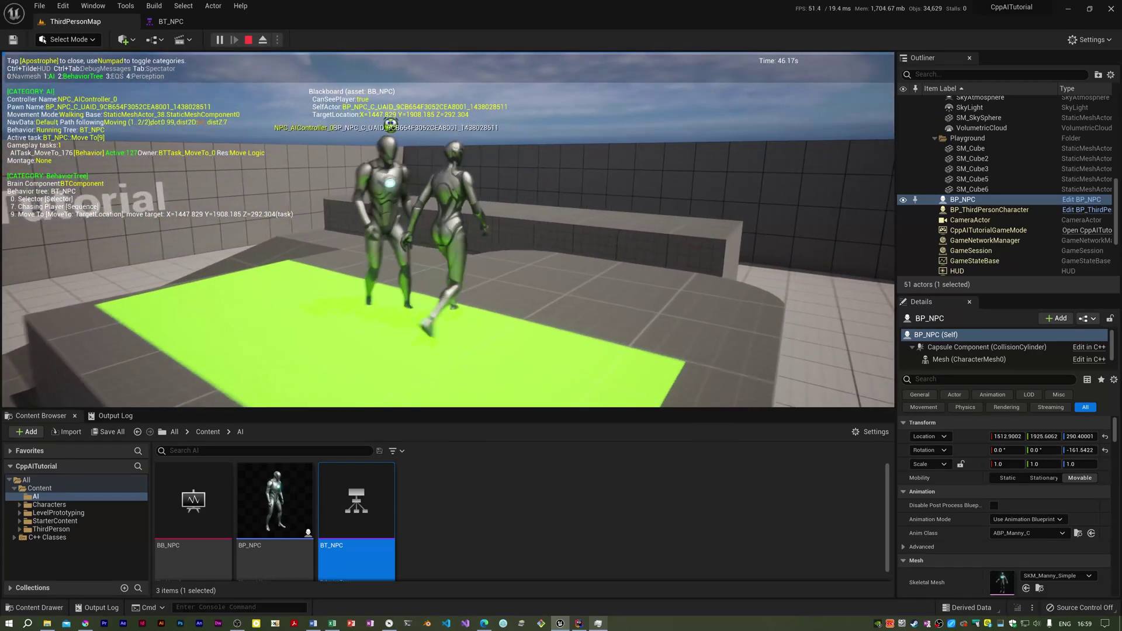
- Run and jump through the raised areas to check the NPC's chase and patrol behavior, and close the AI debug overlay
{"action": "key", "text": "space"}
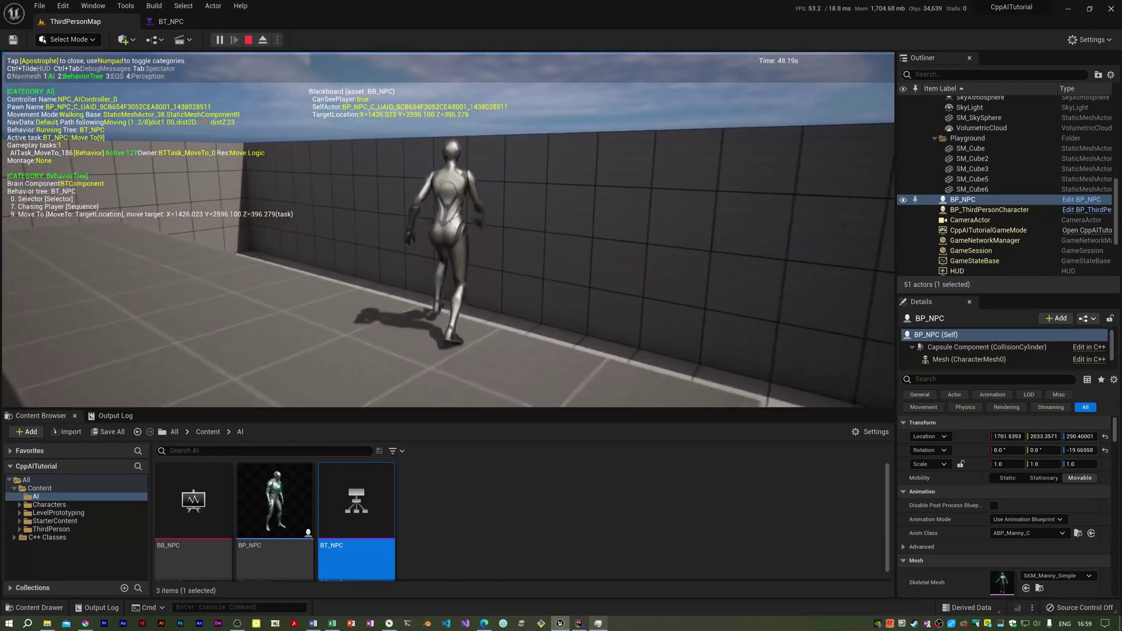
{"action": "key", "text": "space"}
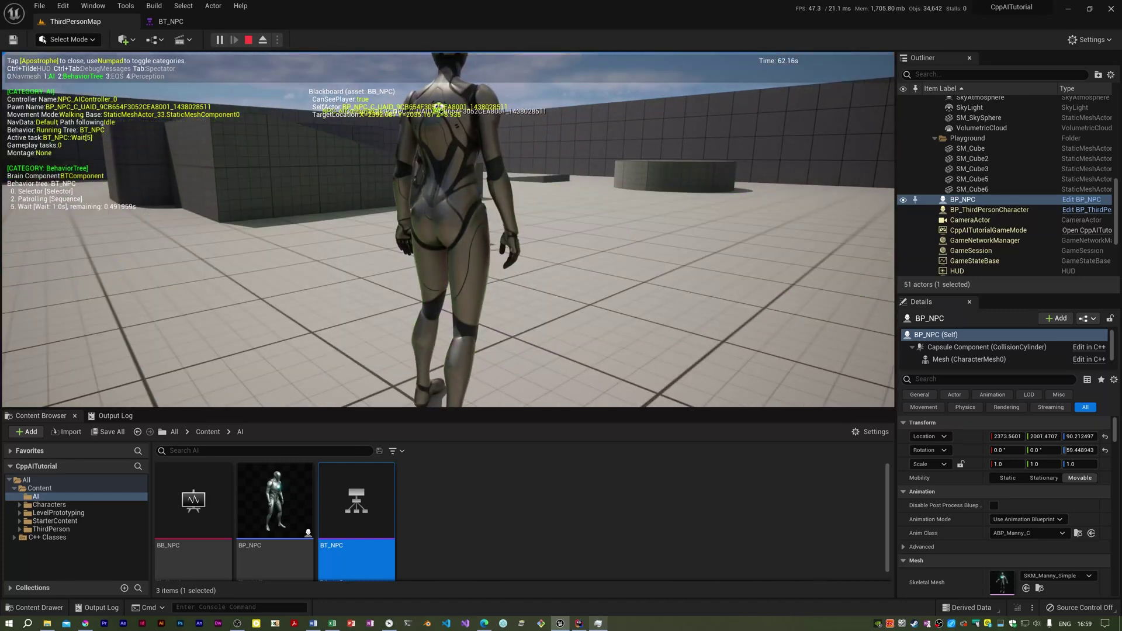
{"action": "key", "text": "w"}
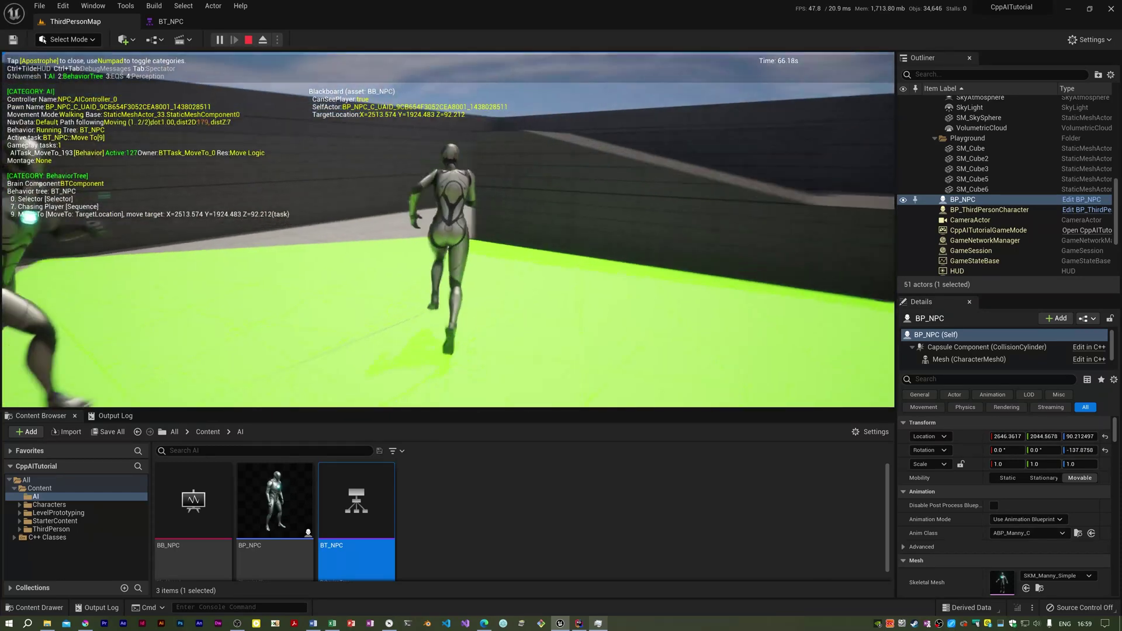
{"action": "key", "text": "w"}
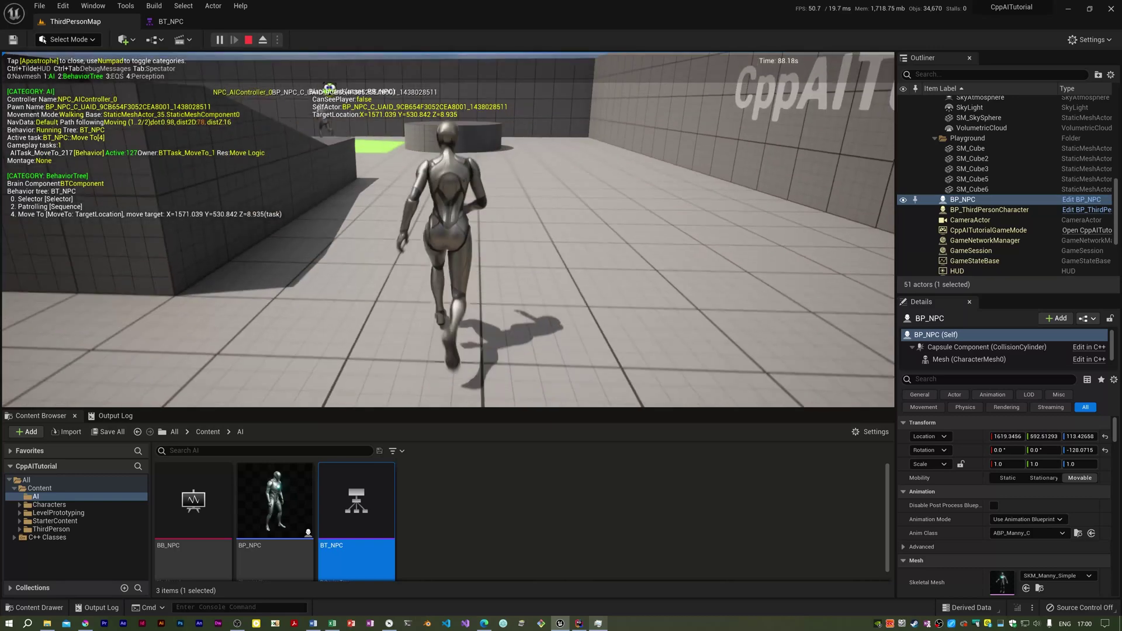
{"action": "key", "text": "KP_0"}
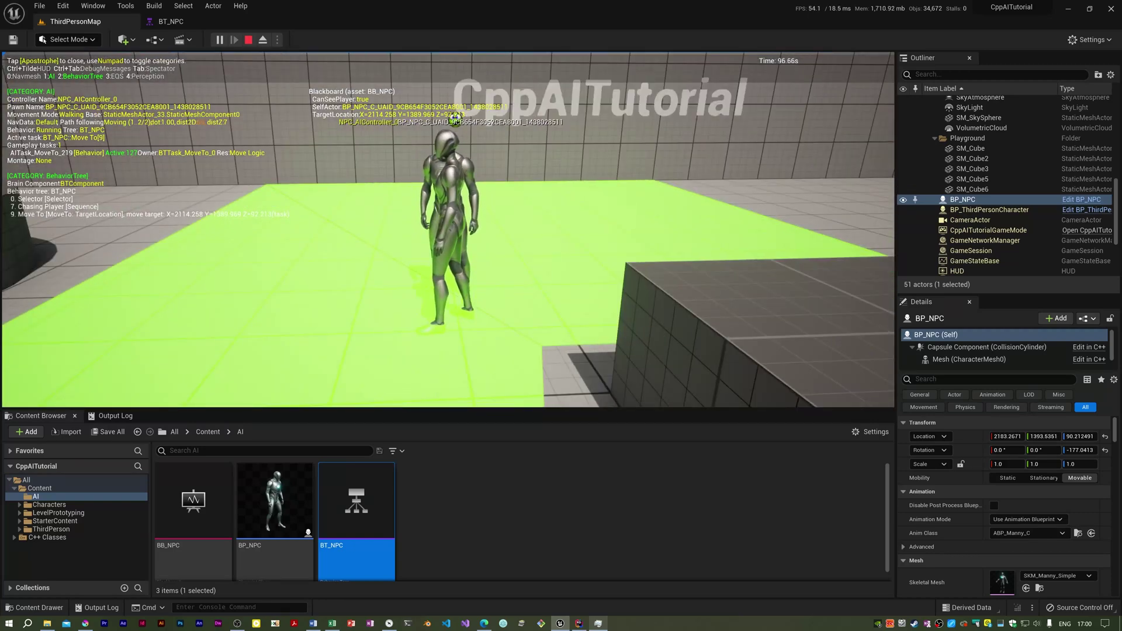
{"action": "key", "text": "apostrophe"}
- In the BT_NPC behavior tree, set Observer aborts to Both on the Can't See Player decorator
{"action": "left_click", "coordinate": [171, 21]}
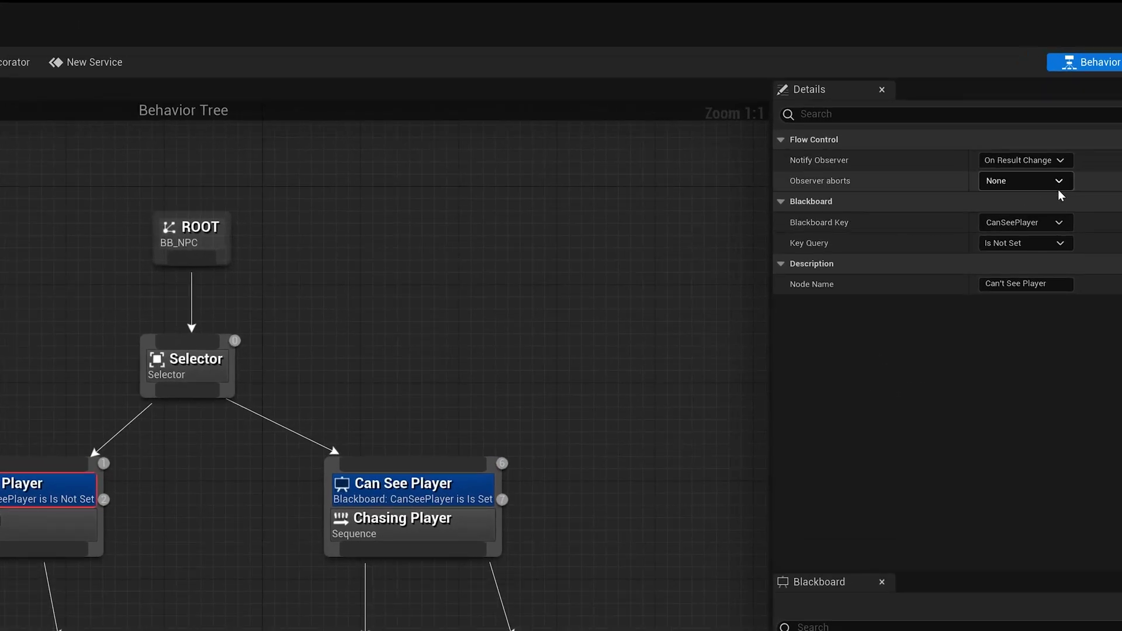
{"action": "left_click", "coordinate": [1059, 185]}
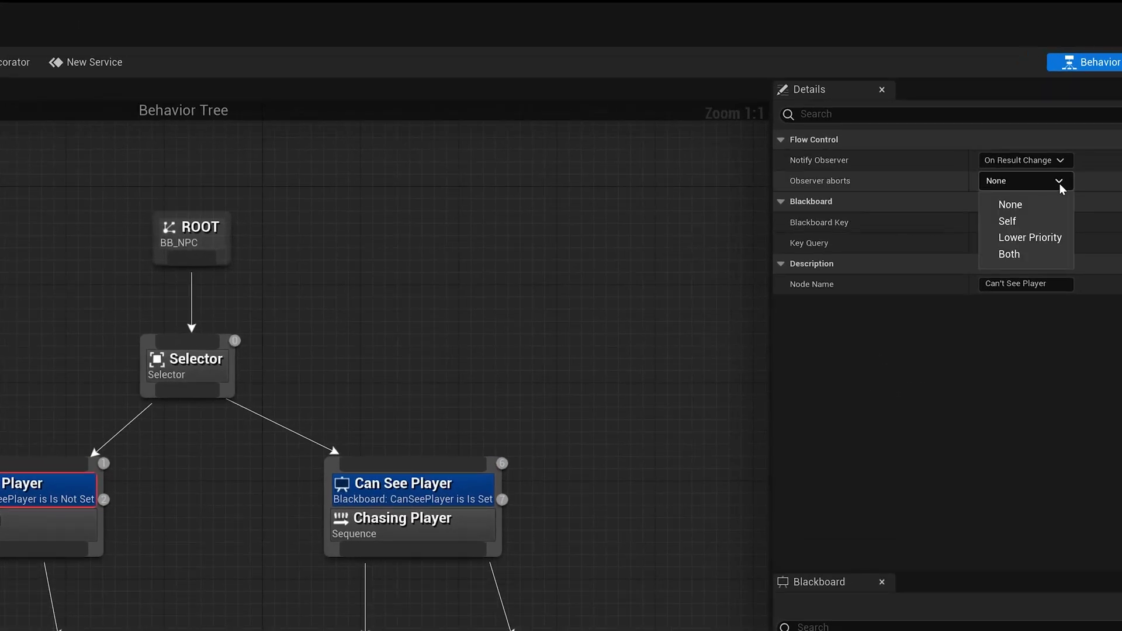
{"action": "left_click", "coordinate": [1028, 251]}
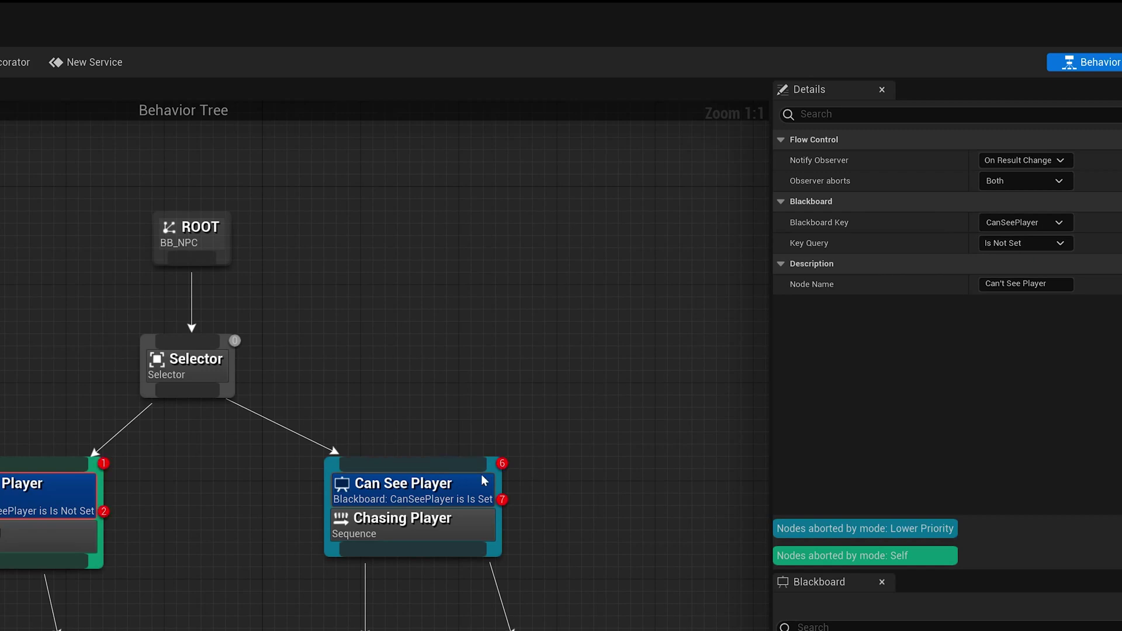
- Set Observer aborts to Both on the Can See Player decorator above the Chasing Player sequence
{"action": "left_click", "coordinate": [444, 490]}
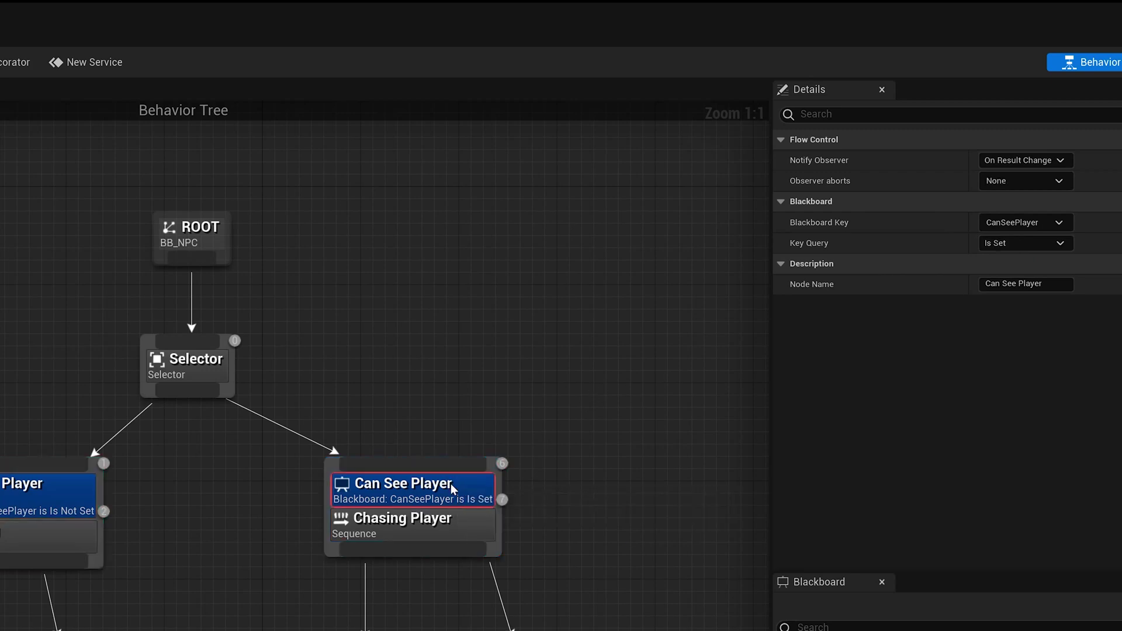
{"action": "left_click", "coordinate": [1065, 182]}
{"action": "left_click", "coordinate": [1009, 252]}
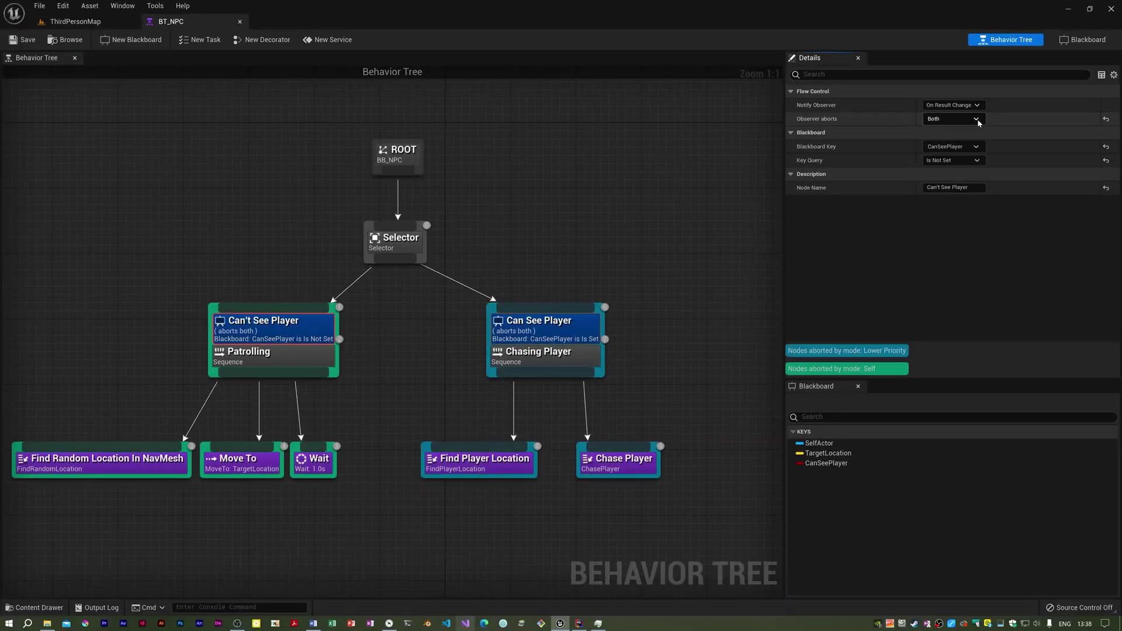
{"action": "left_click", "coordinate": [978, 121]}
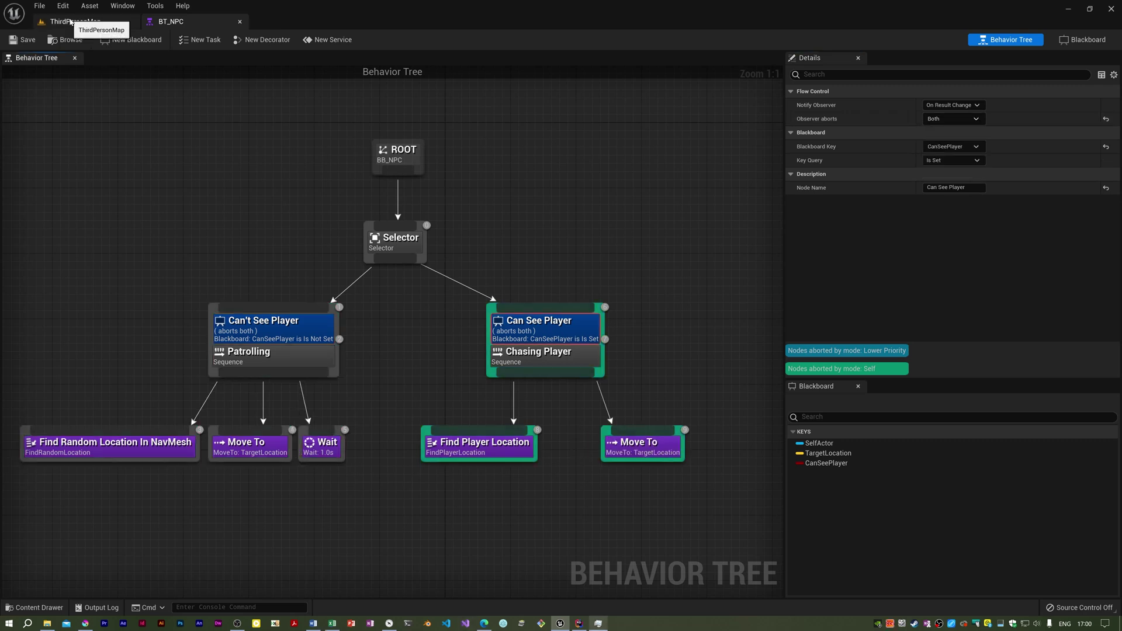
- Play ThirdPersonMap with the AI debug overlay to test the NPC's switching between patrolling and chasing, and stop the session
{"action": "left_click", "coordinate": [75, 21]}
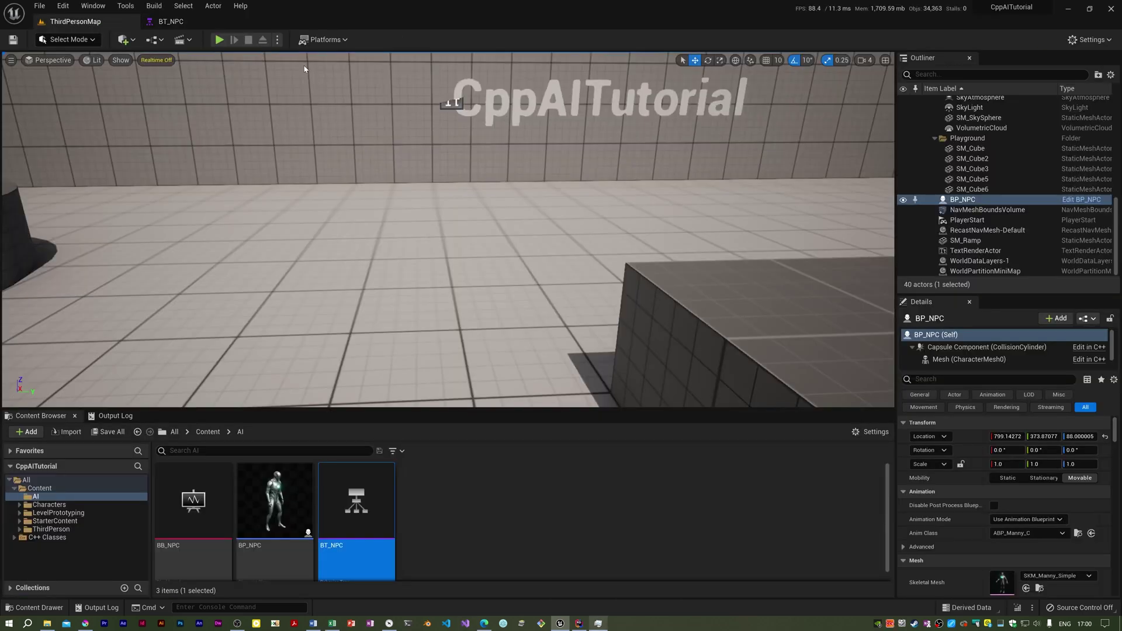
{"action": "left_click", "coordinate": [217, 41]}
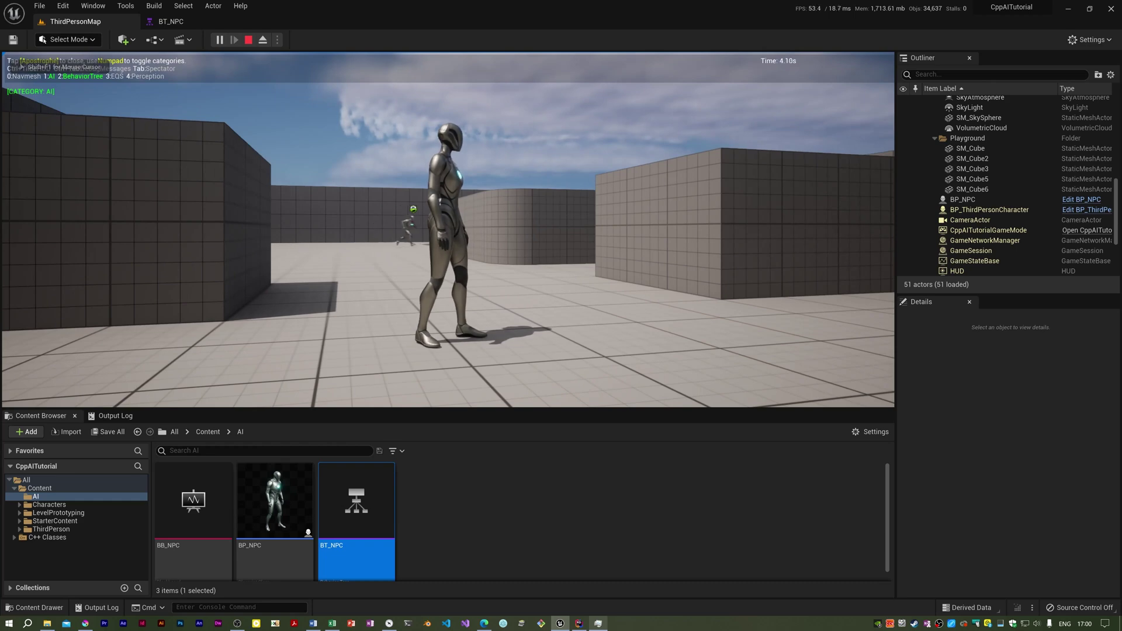
{"action": "key", "text": "apostrophe"}
{"action": "key", "text": "apostrophe"}
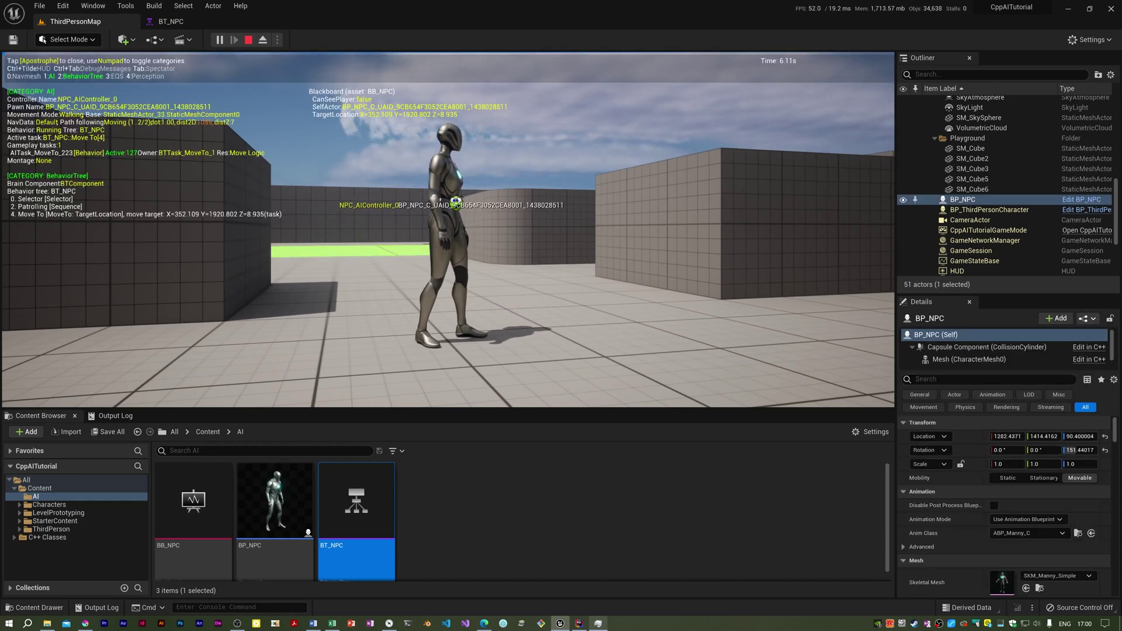
{"action": "key", "text": "w"}
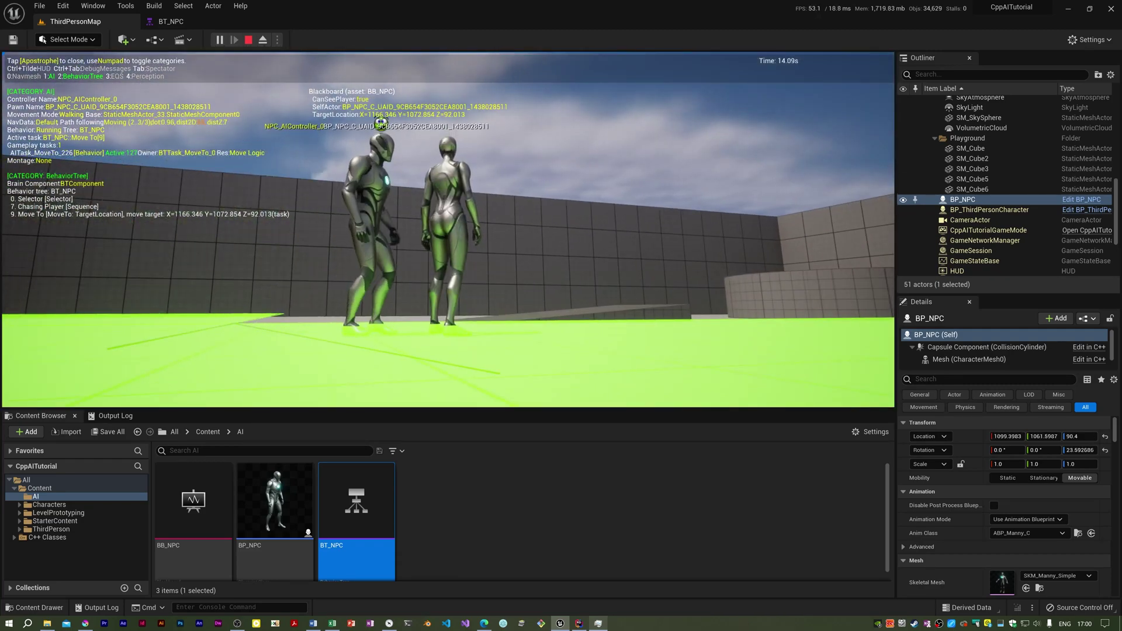
{"action": "key", "text": "w"}
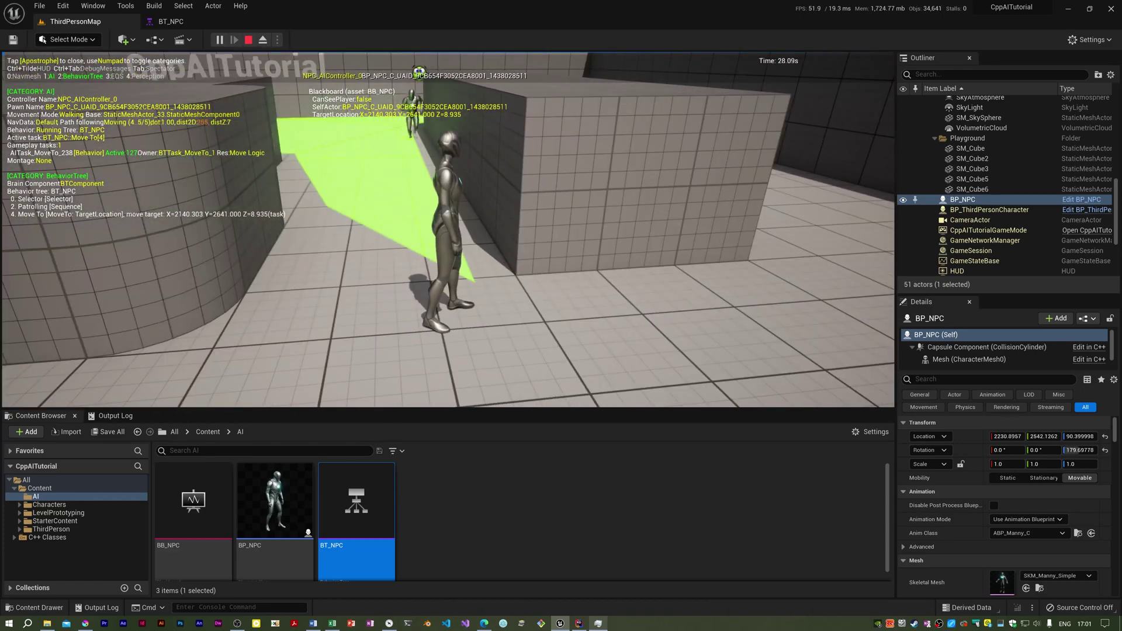
{"action": "key", "text": "KP_0"}
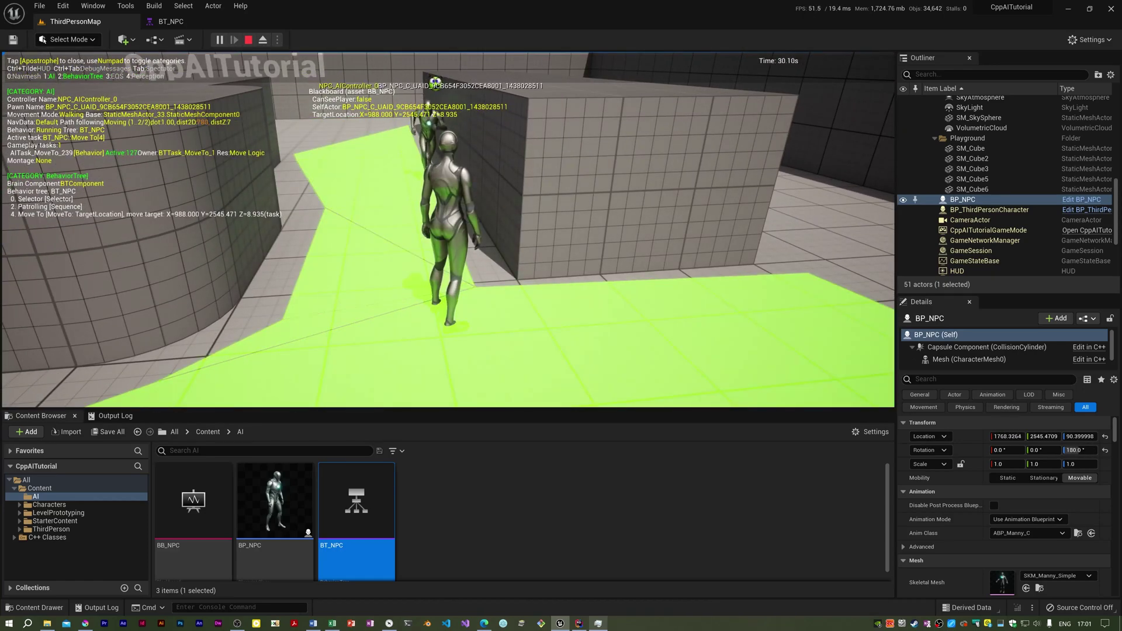
{"action": "key", "text": "Escape"}
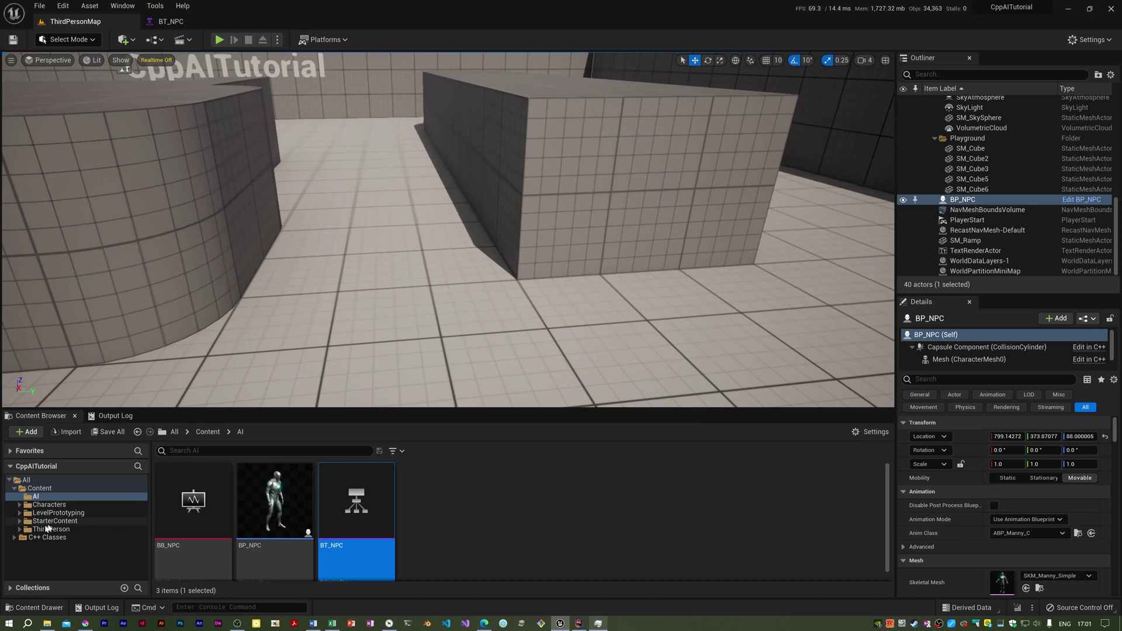
- Start a new C++ class in the CppAITutorial classes folder, with BTTask_BlackboardBase as its parent class
{"action": "left_click", "coordinate": [14, 537]}
{"action": "left_click", "coordinate": [54, 545]}
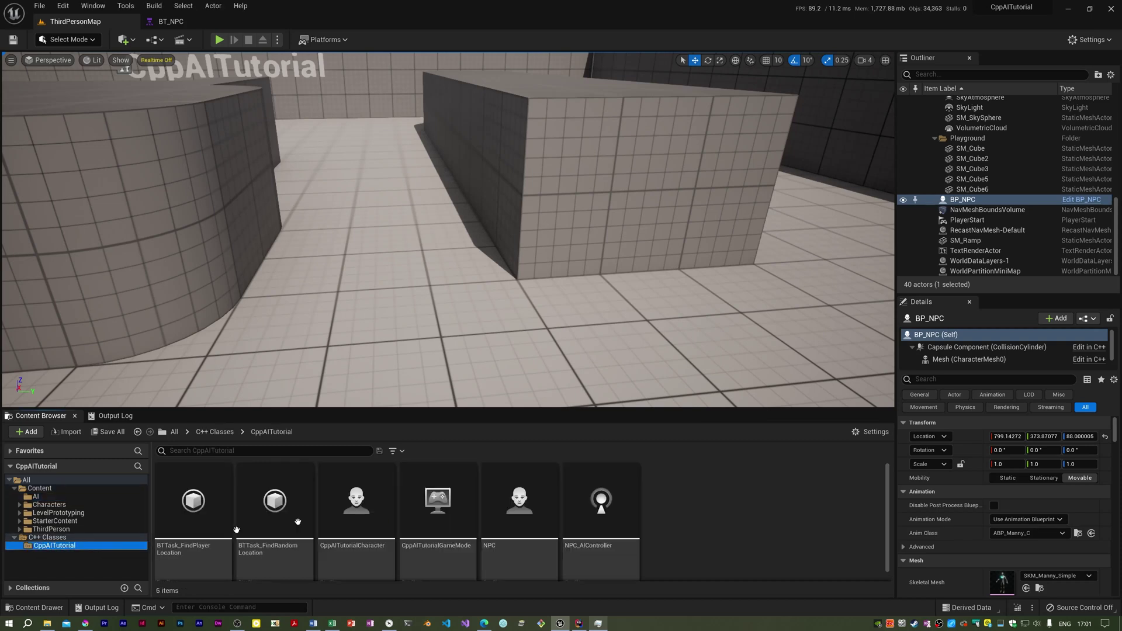
{"action": "right_click", "coordinate": [713, 506]}
{"action": "left_click", "coordinate": [731, 529]}
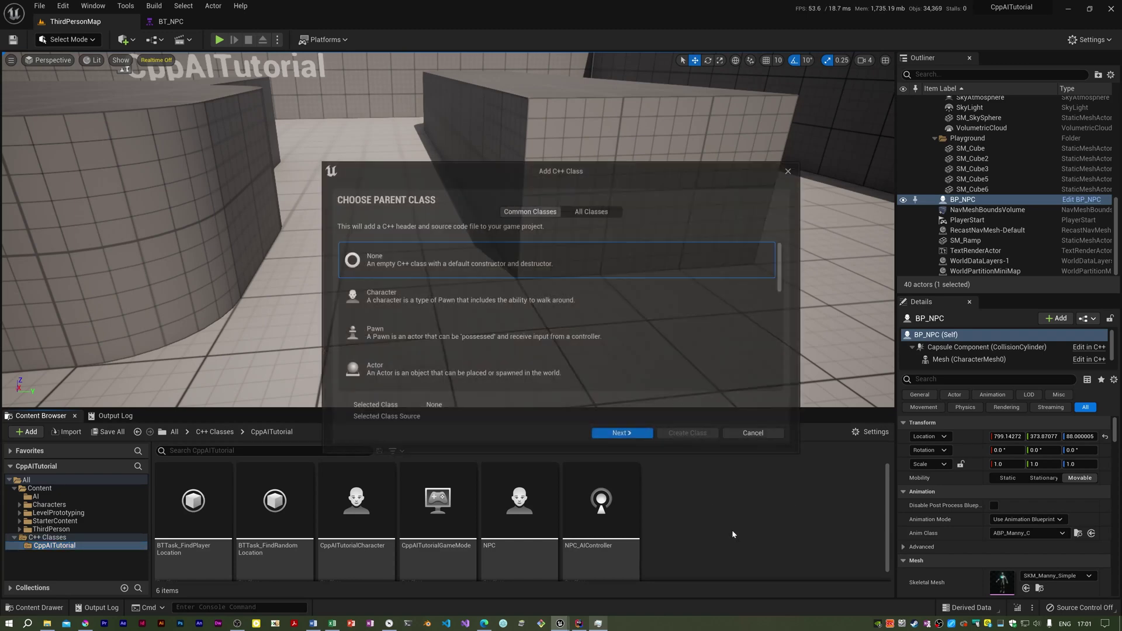
{"action": "left_click", "coordinate": [590, 212]}
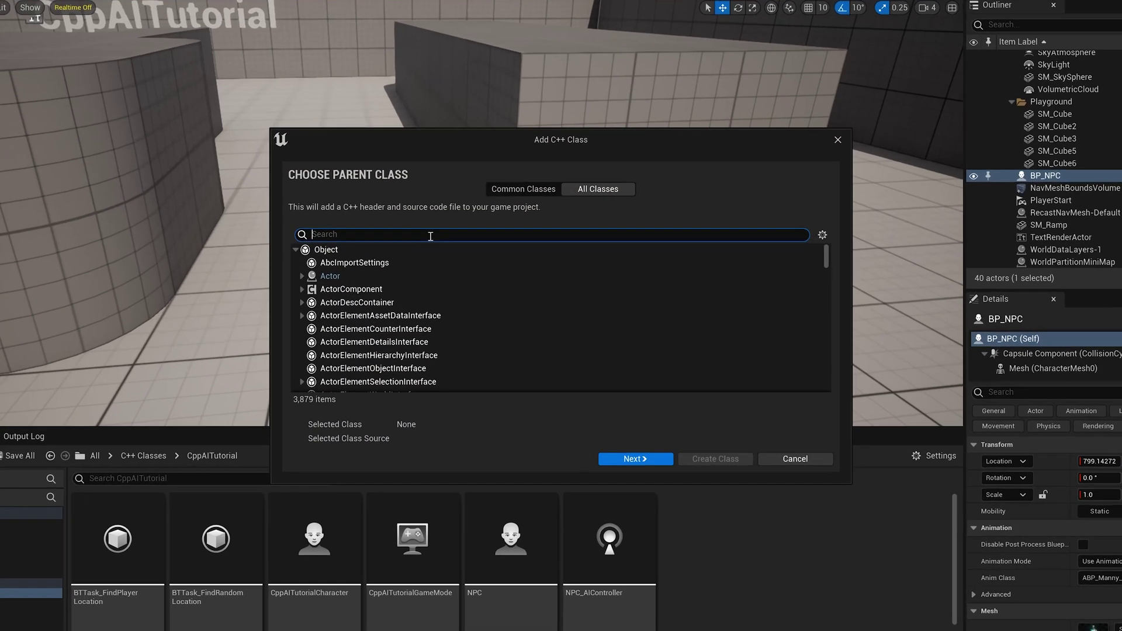
{"action": "type", "text": "bttask"}
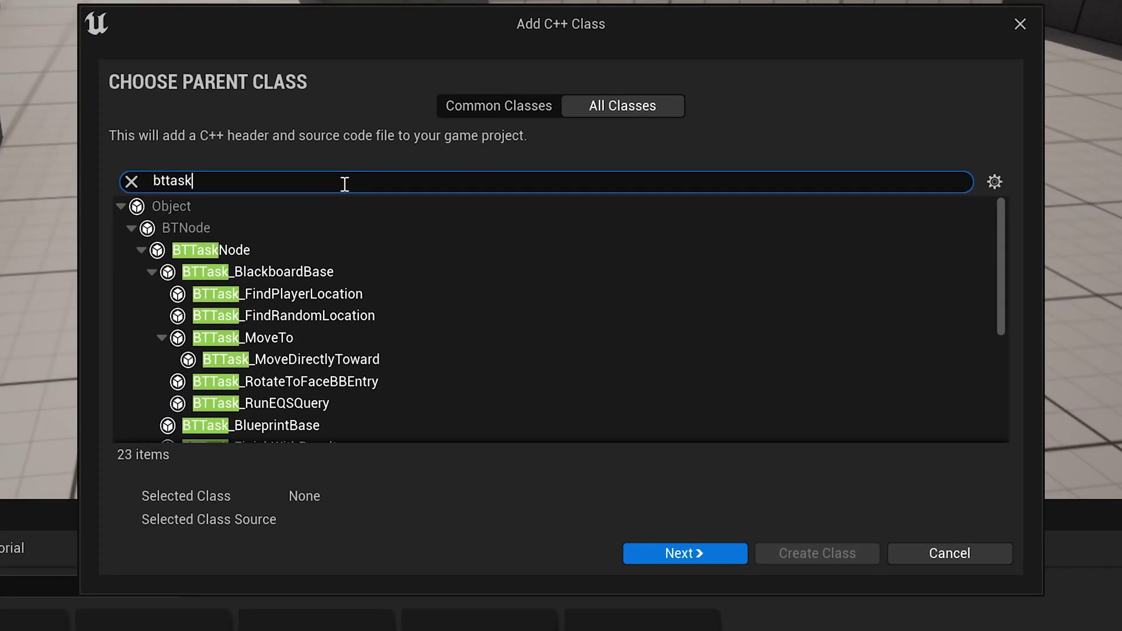
{"action": "left_click", "coordinate": [303, 284]}
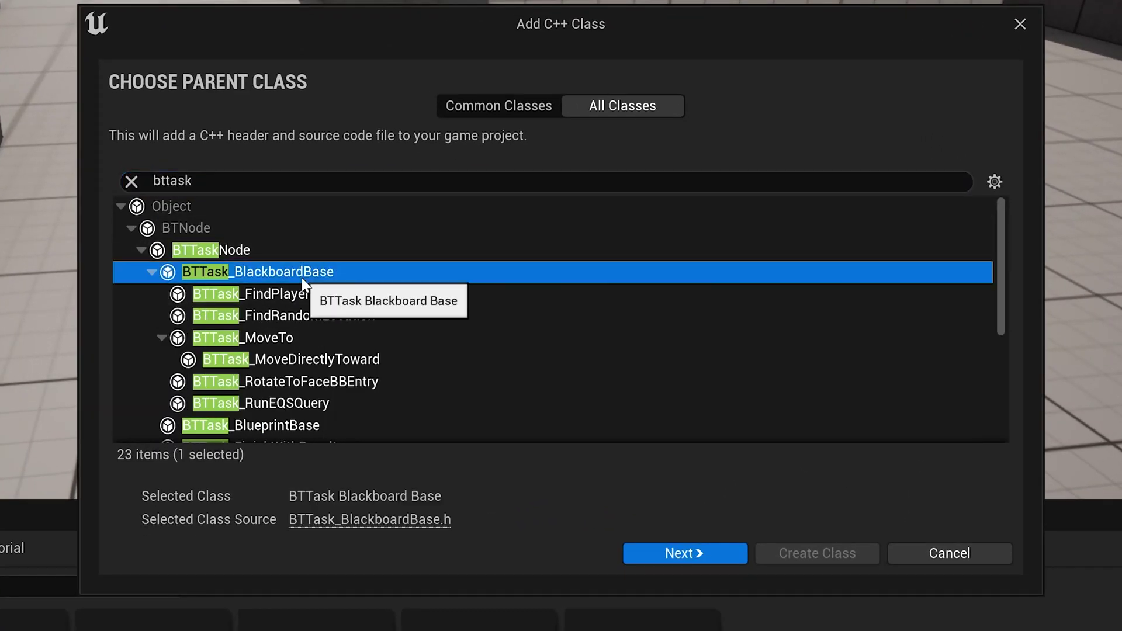
{"action": "left_click", "coordinate": [703, 555]}
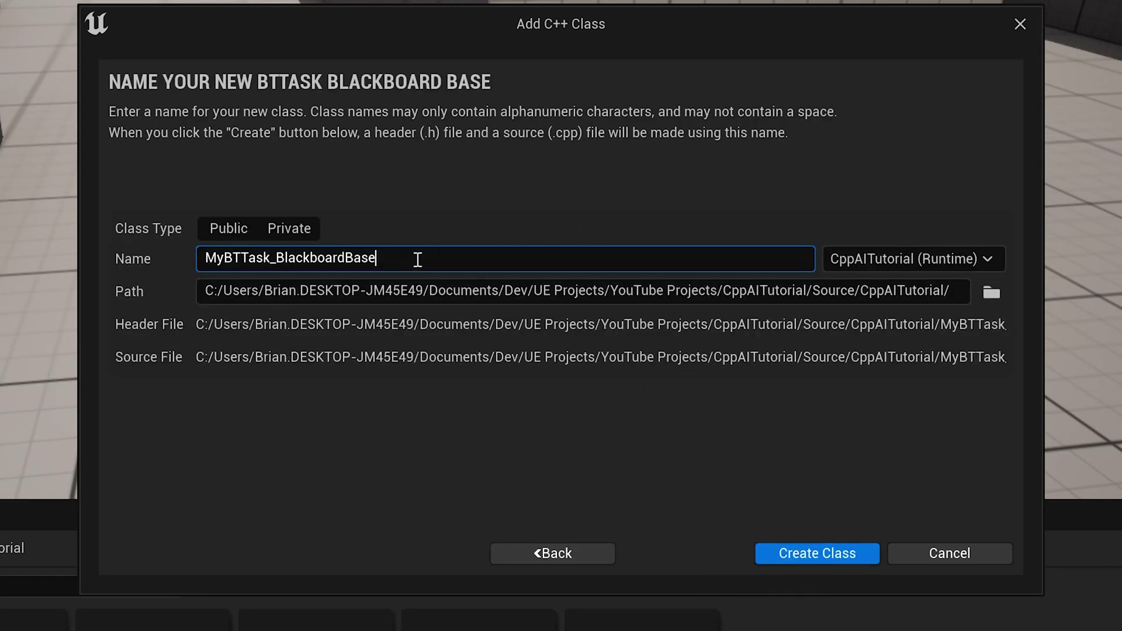
- Name the new class BTTask_ChasePlayer and create it
{"action": "key", "text": "BackSpace"}
{"action": "key", "text": "BackSpace"}
{"action": "key", "text": "BackSpace"}
{"action": "key", "text": "BackSpace"}
{"action": "key", "text": "BackSpace"}
{"action": "key", "text": "BackSpace"}
{"action": "key", "text": "BackSpace"}
{"action": "key", "text": "BackSpace"}
{"action": "key", "text": "BackSpace"}
{"action": "key", "text": "BackSpace"}
{"action": "key", "text": "BackSpace"}
{"action": "key", "text": "BackSpace"}
{"action": "key", "text": "BackSpace"}
{"action": "key", "text": "BackSpace"}
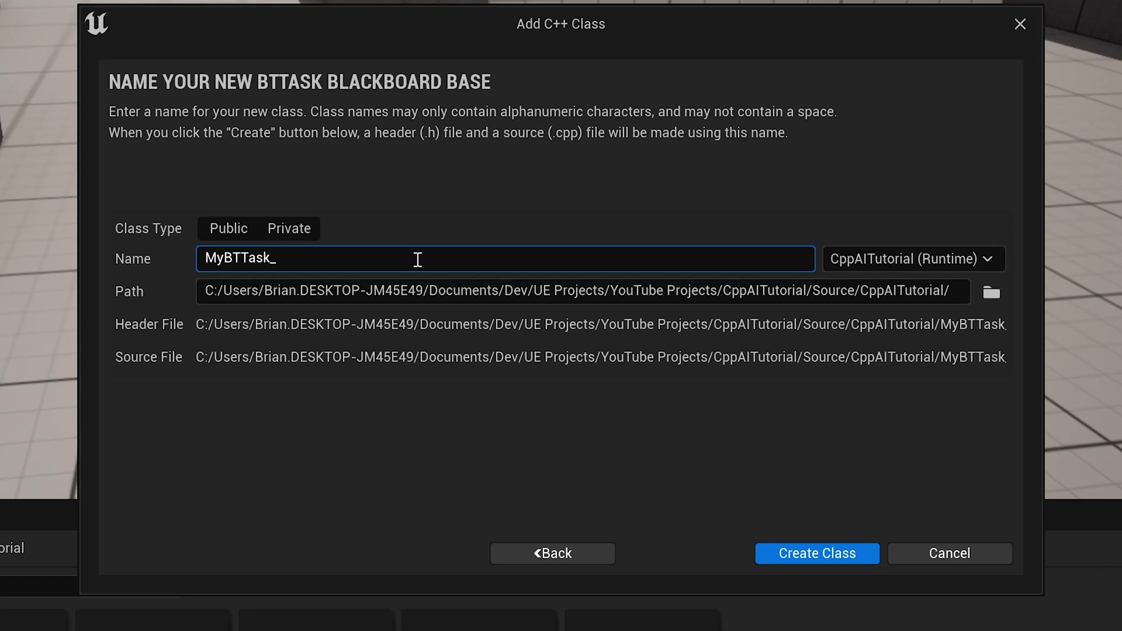
{"action": "type", "text": "ChasePlayer"}
{"action": "key", "text": "Home"}
{"action": "key", "text": "Delete"}
{"action": "key", "text": "Delete"}
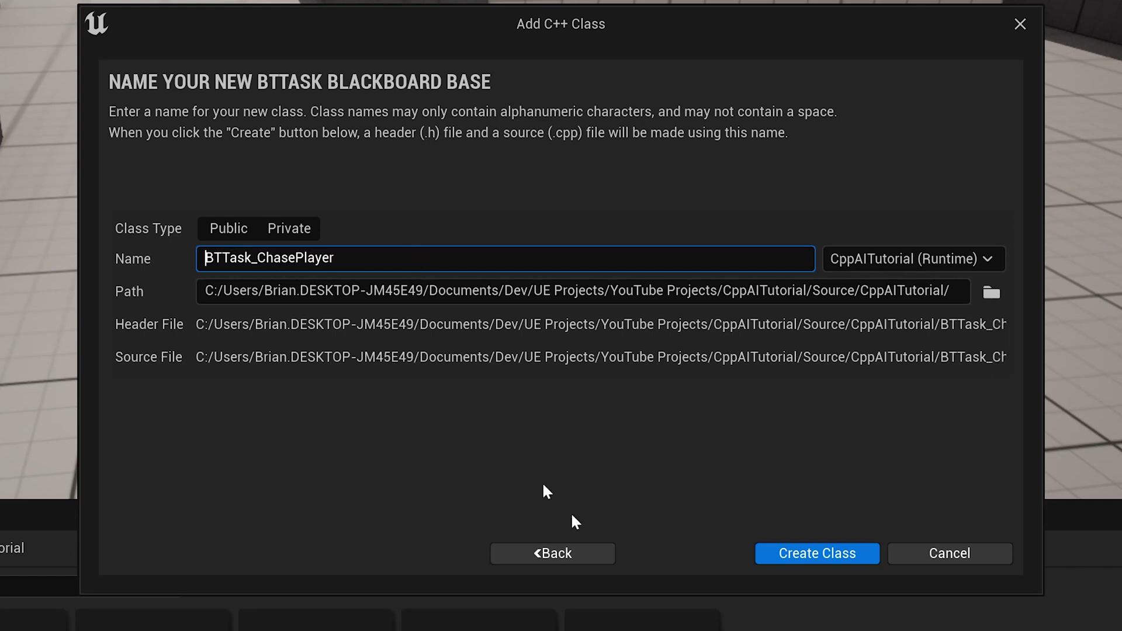
{"action": "left_click", "coordinate": [787, 557]}
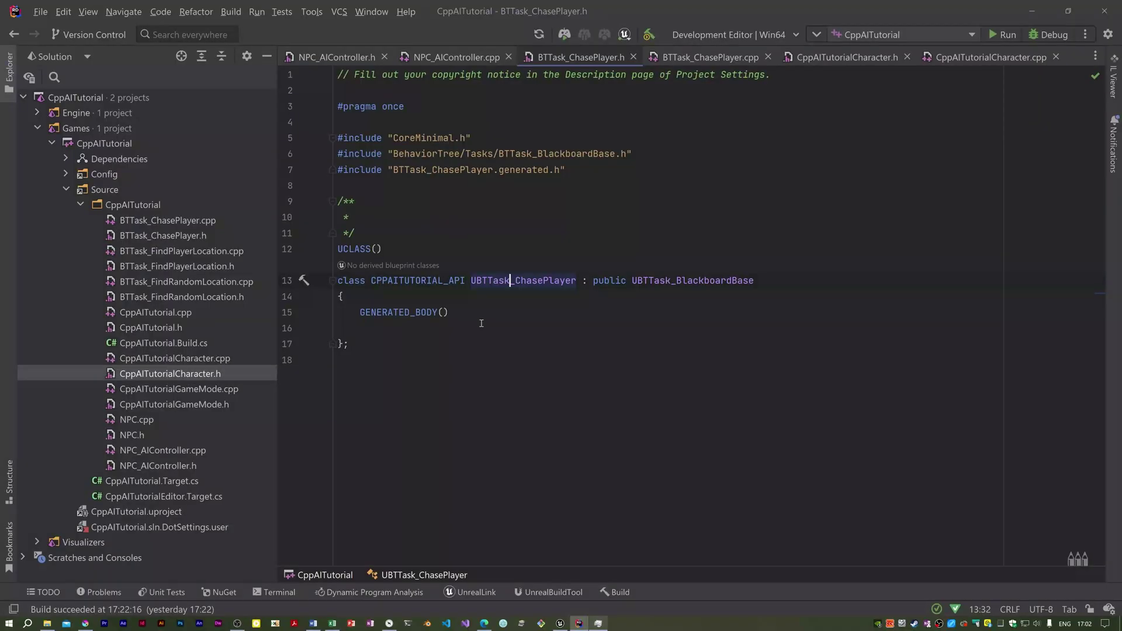
- Switch to Rider and generate an override of ExecuteTask in the UBTTask_ChasePlayer class in BTTask_ChasePlayer.h
{"action": "key", "text": "alt+Return"}
{"action": "left_click", "coordinate": [388, 304]}
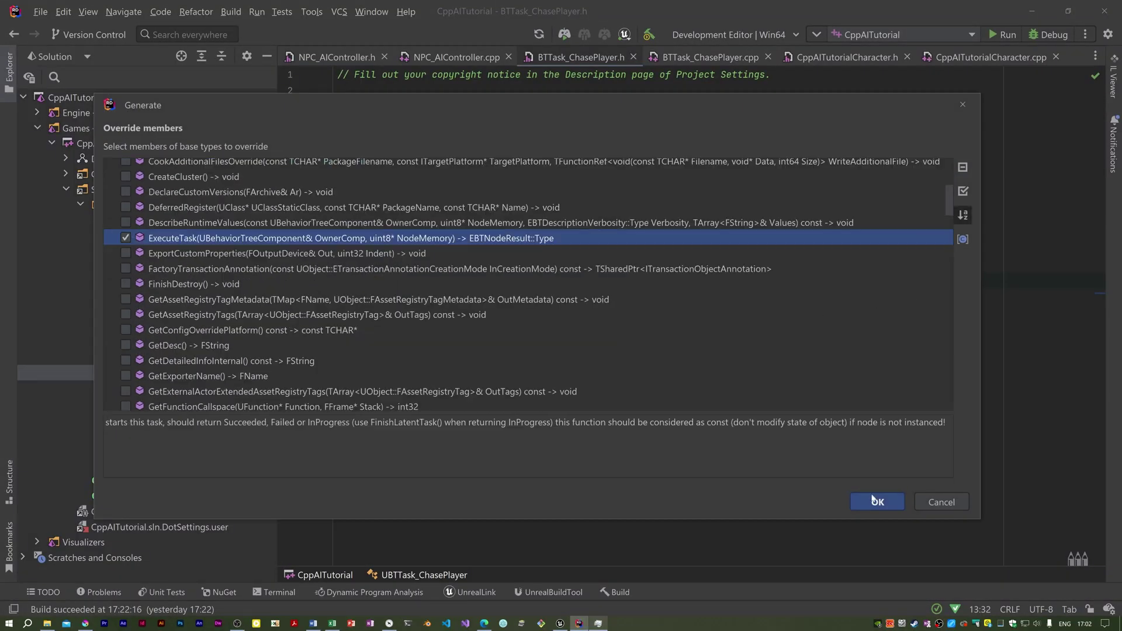
{"action": "left_click", "coordinate": [877, 501]}
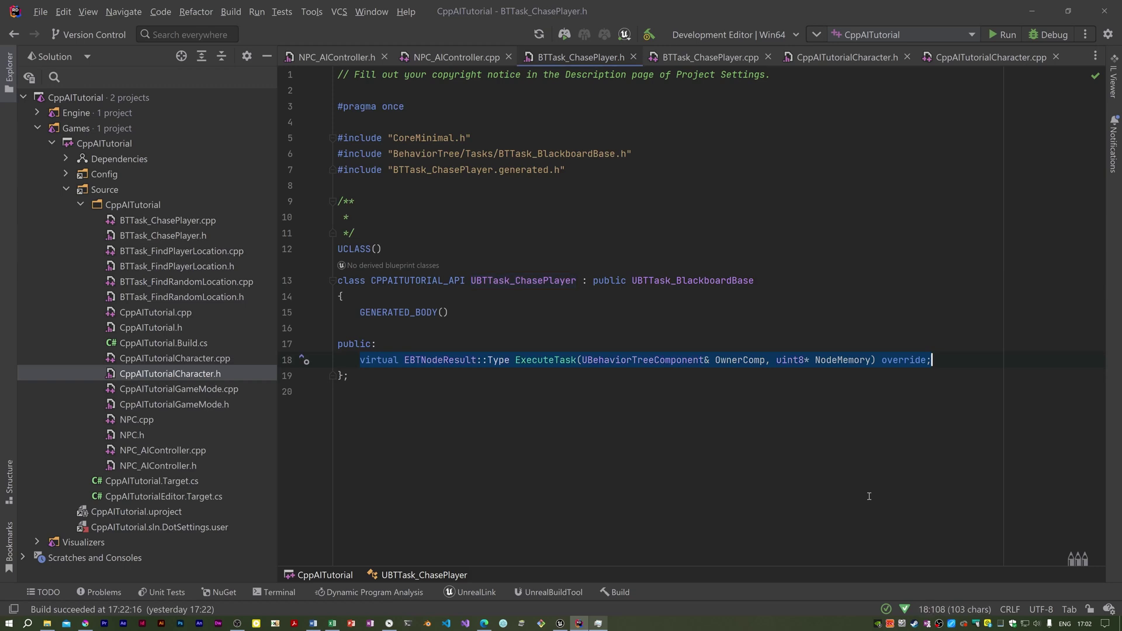
- Above the ExecuteTask override, declare the public constructor explicit UBTTask_ChasePlayer(FObjectInitializer const& ObjectInitializer);
{"action": "left_click", "coordinate": [605, 343]}
{"action": "double_click", "coordinate": [499, 280]}
{"action": "key", "text": "ctrl+c"}
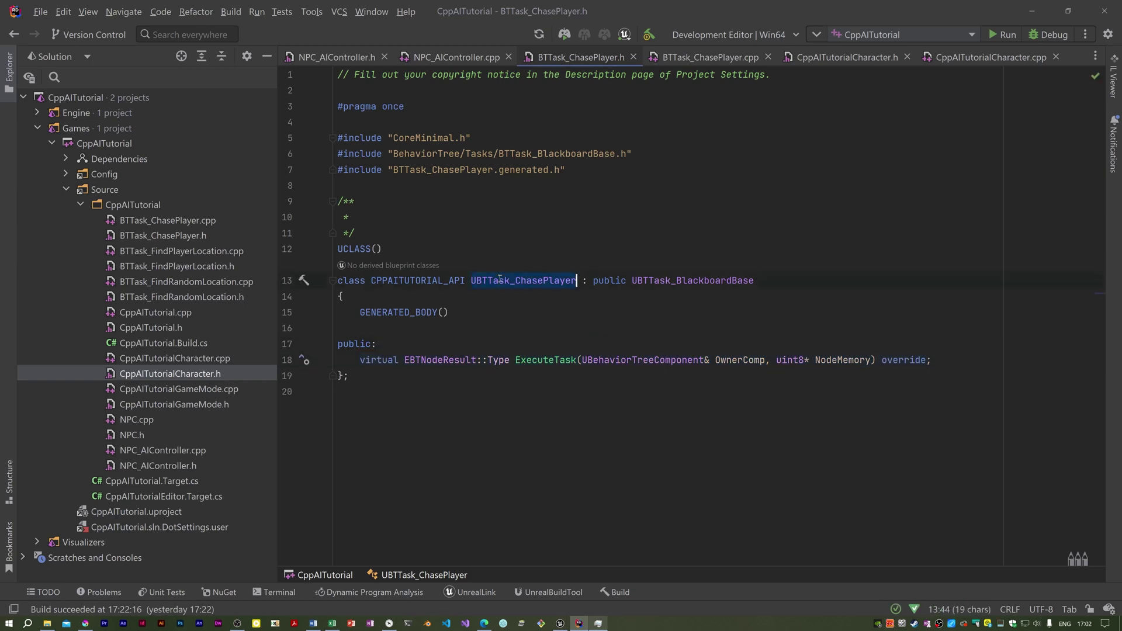
{"action": "left_click", "coordinate": [458, 337]}
{"action": "key", "text": "Return"}
{"action": "key", "text": "ctrl+v"}
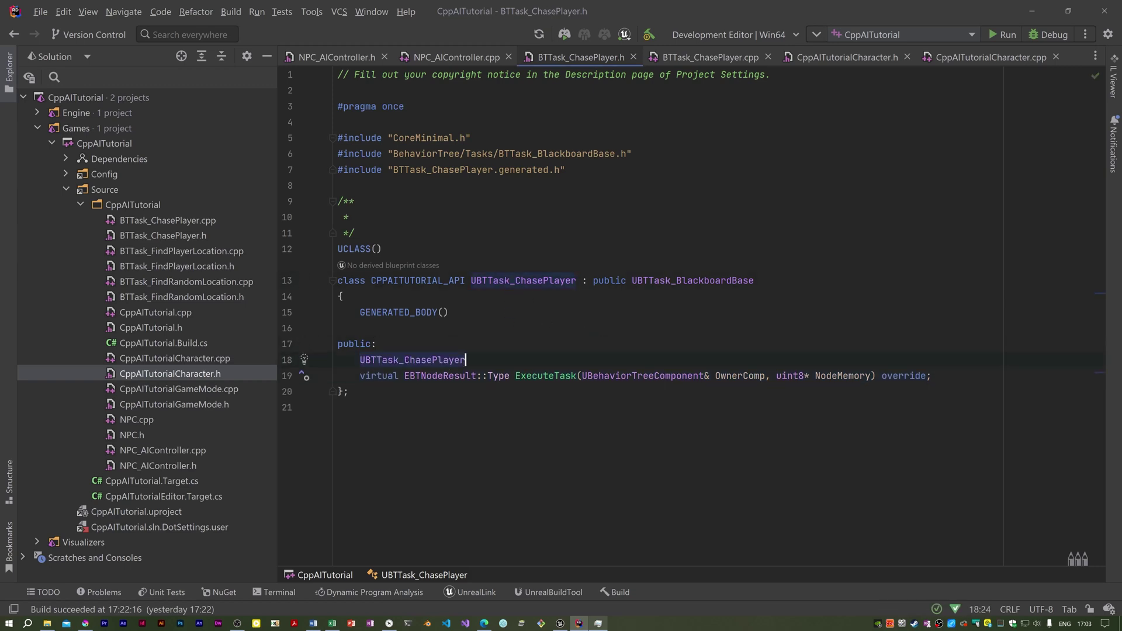
{"action": "type", "text": "(FObjectInitializer)"}
{"action": "type", "text": " const& ObjectInitializer);"}
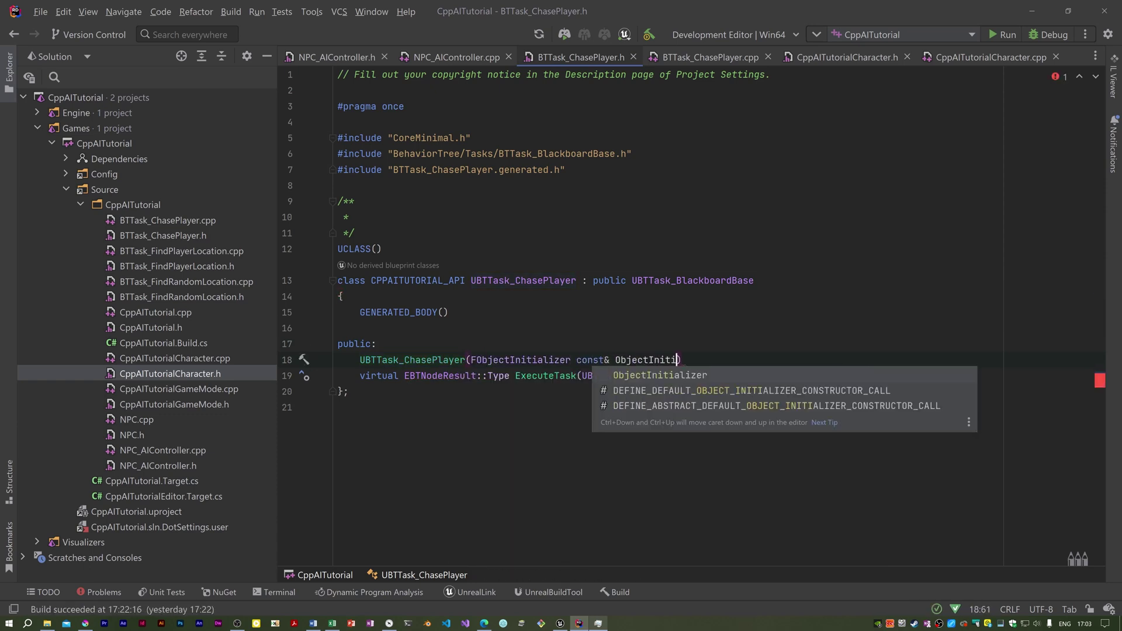
{"action": "key", "text": "Home"}
{"action": "type", "text": "expl"}
{"action": "key", "text": "Return"}
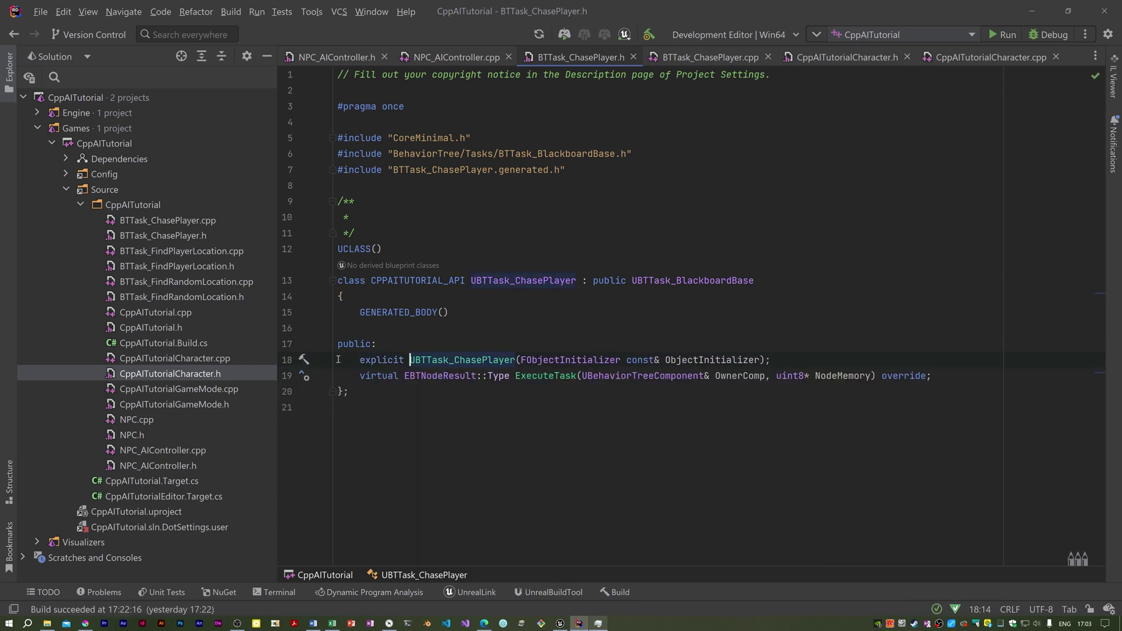
- Generate definitions in BTTask_ChasePlayer.cpp for the constructor and ExecuteTask declarations
{"action": "left_click_drag", "start_coordinate": [324, 358], "coordinate": [325, 387]}
{"action": "key", "text": "alt+Return"}
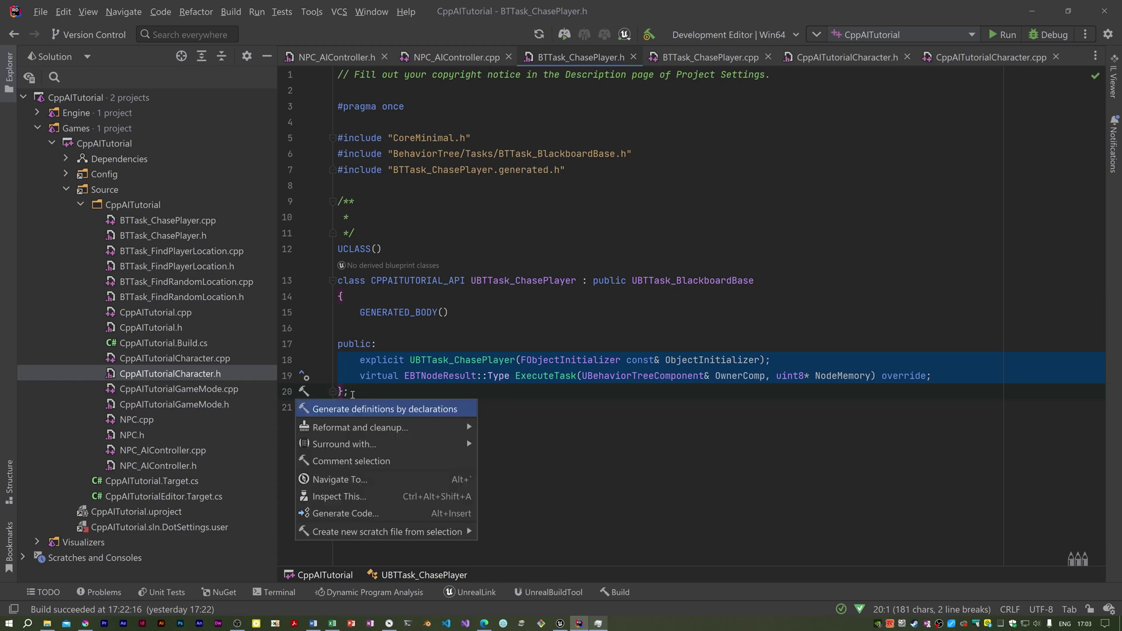
{"action": "key", "text": "Return"}
{"action": "left_click", "coordinate": [476, 516]}
- In the constructor body, set NodeName = TEXT("Chase Player");
{"action": "left_click", "coordinate": [420, 166]}
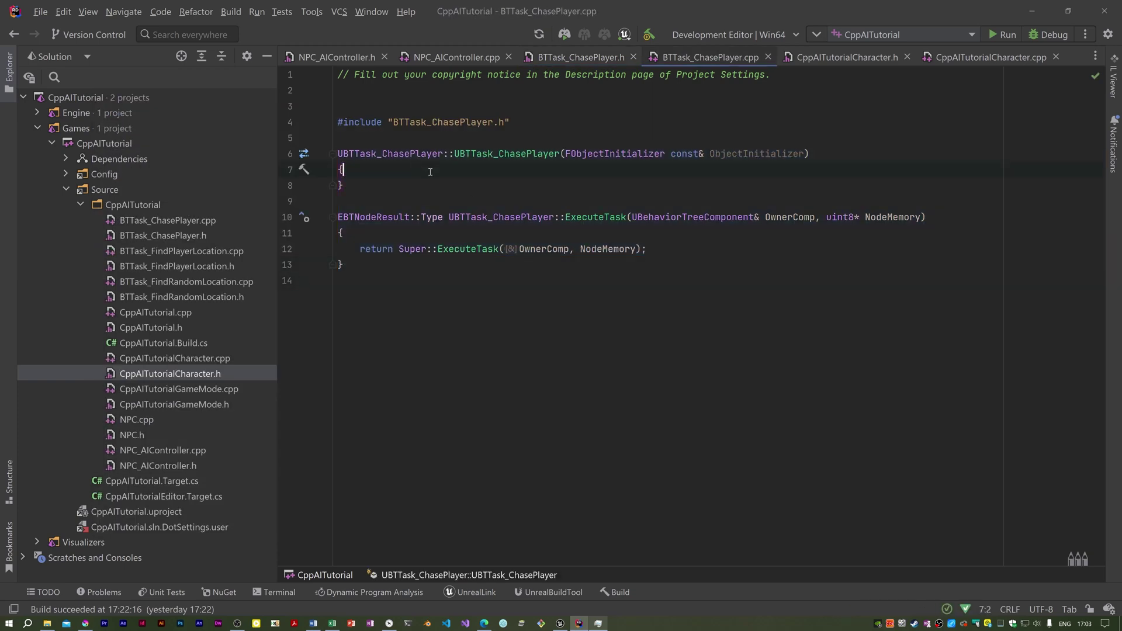
{"action": "key", "text": "Return"}
{"action": "type", "text": "NodeName = TEXT(\"Chase Player\");"}
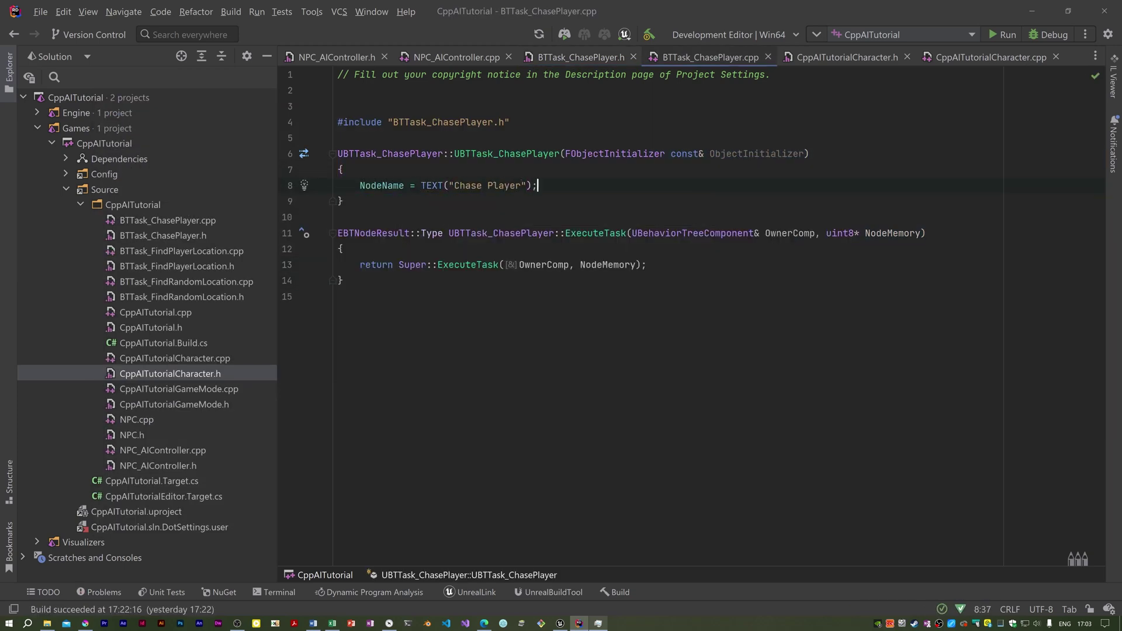
- In ExecuteTask, comment "get target location from blackboard via the NPC's controller" and add an if block casting OwnerComp.GetAIOwner() to ANPC_AIController as auto* const cont
{"action": "left_click", "coordinate": [343, 248]}
{"action": "key", "text": "Return"}
{"action": "type", "text": "// get target location from blackboard via the NPC's controller"}
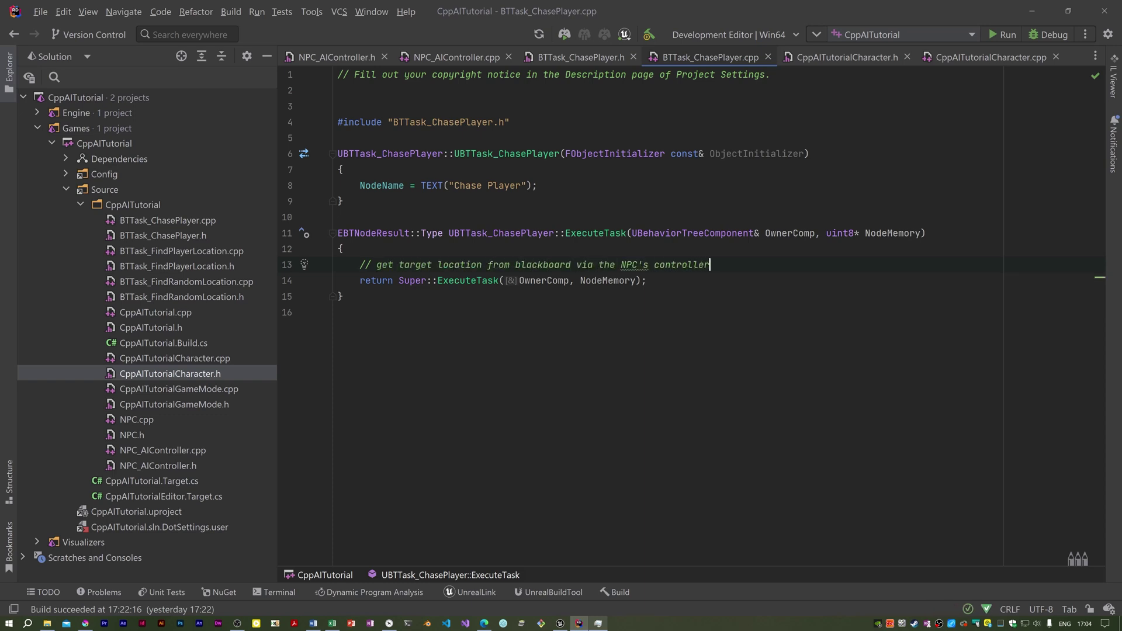
{"action": "key", "text": "Return"}
{"action": "type", "text": "if"}
{"action": "key", "text": "Tab"}
{"action": "type", "text": "auto* const cont = Cast<ANPC"}
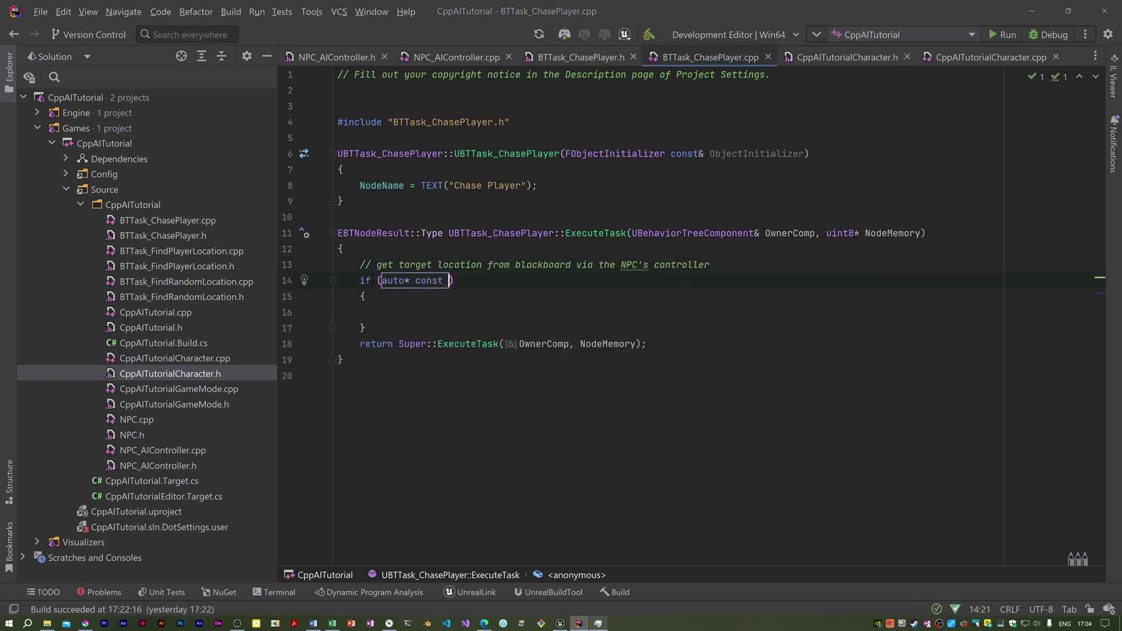
{"action": "type", "text": "_"}
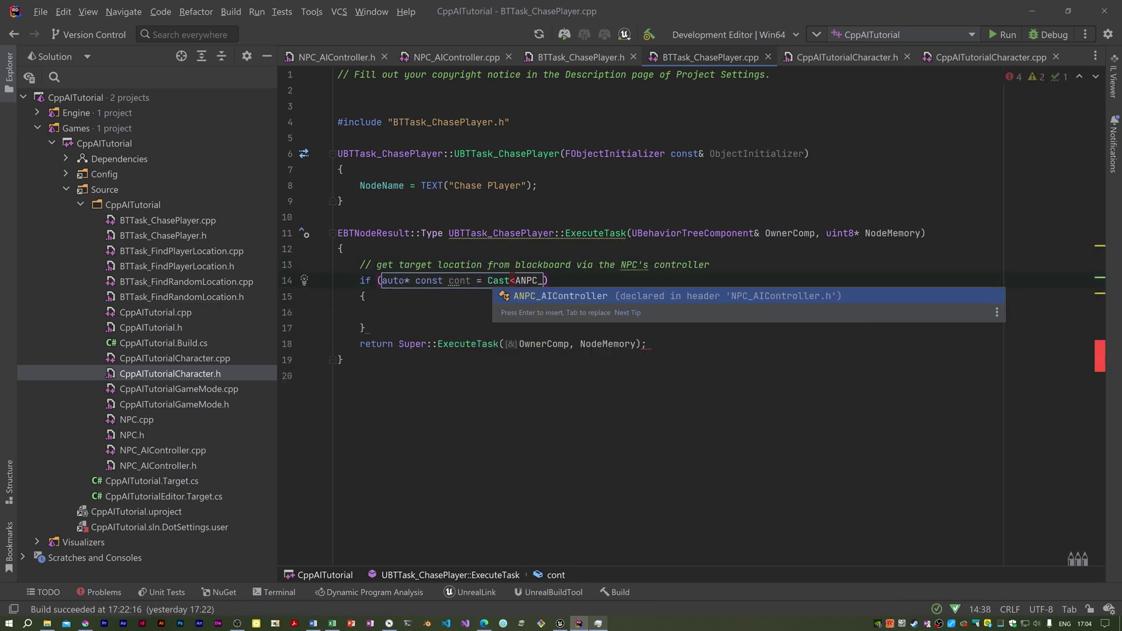
{"action": "key", "text": "Return"}
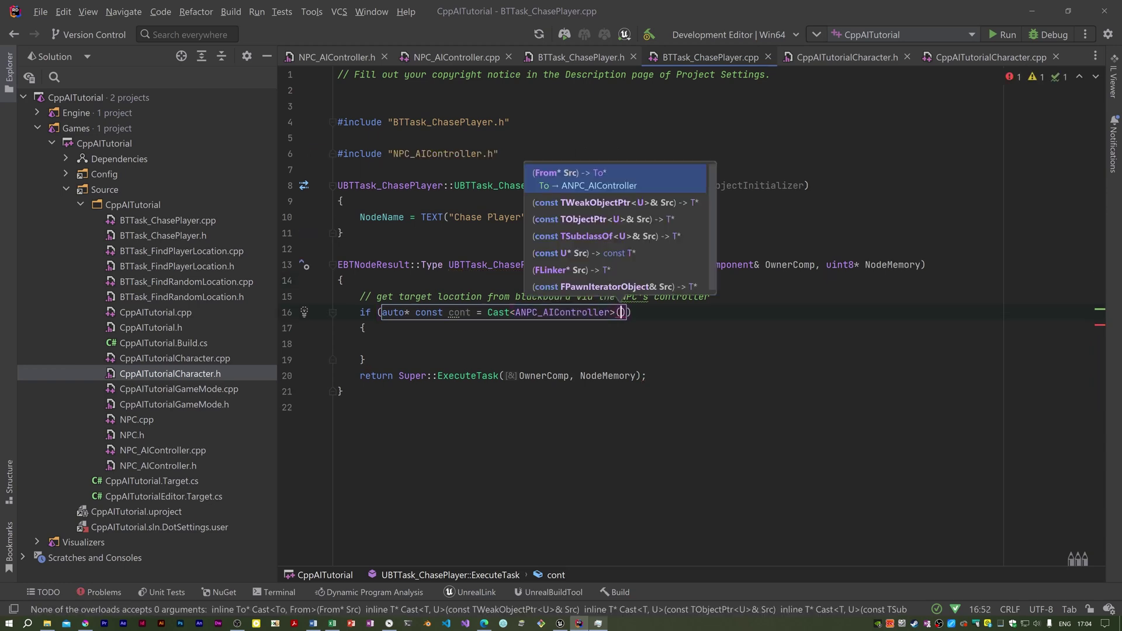
{"action": "type", "text": "OwnerComp.GetAIOwner()"}
{"action": "key", "text": "Down"}
{"action": "key", "text": "Down"}
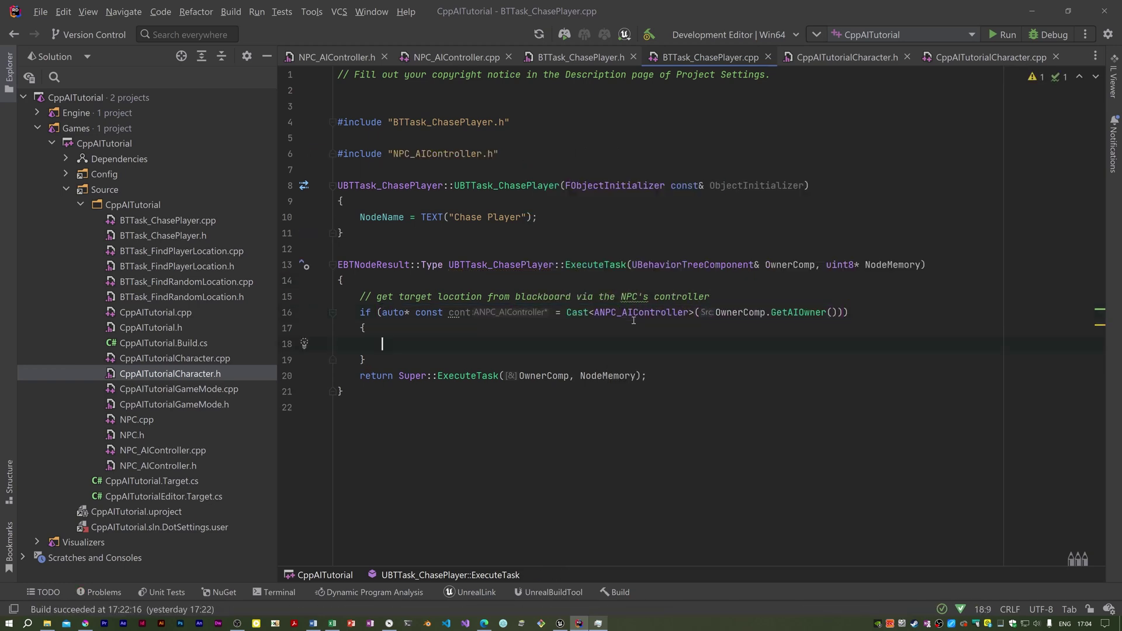
- Inside the if block, declare auto const PlayerLocation = OwnerComp.GetBlackboardComponent()->GetValueAsVector(GetSelectedBlackboardKey());
{"action": "type", "text": "auto const PlayerLocation = OwnerComp.Get"}
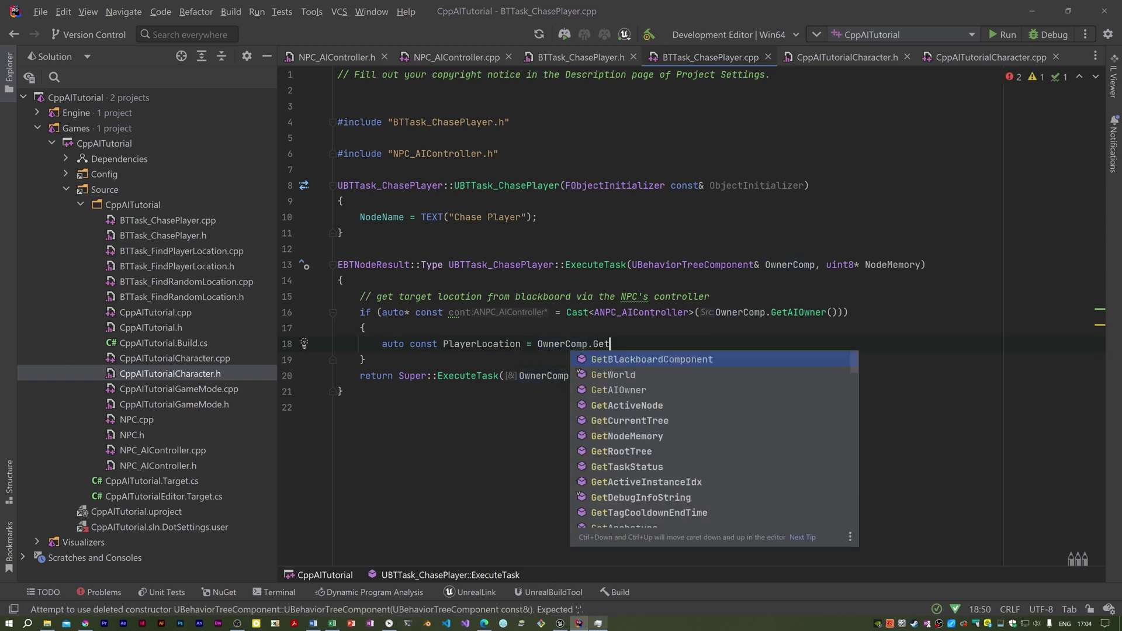
{"action": "key", "text": "Return"}
{"action": "type", "text": "->GetValueAsV"}
{"action": "key", "text": "Return"}
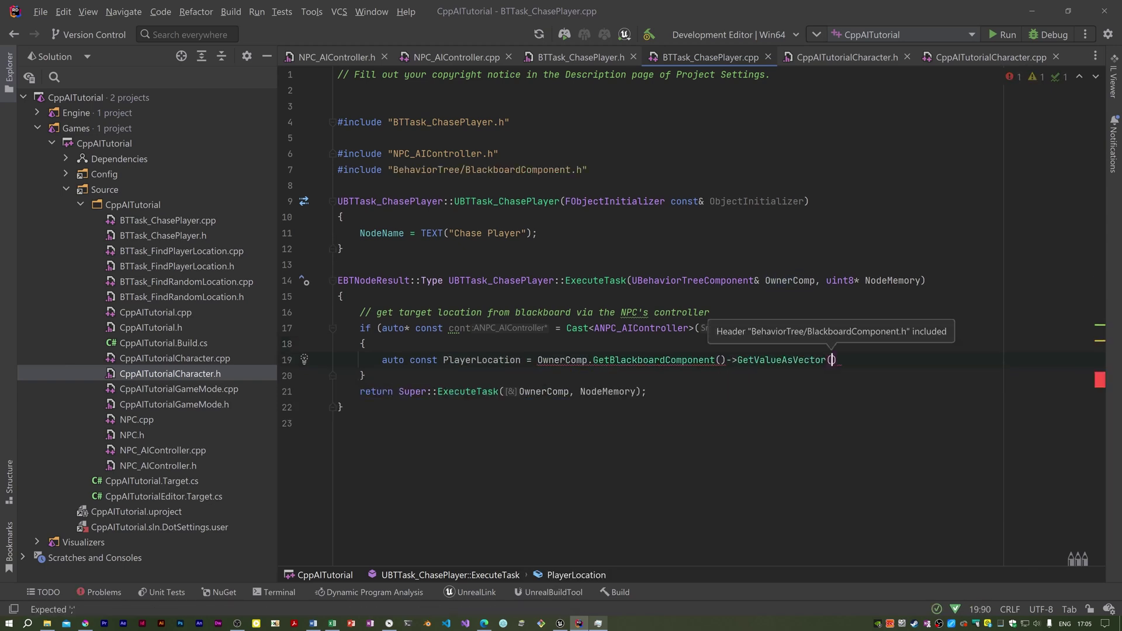
{"action": "type", "text": "GetS"}
{"action": "key", "text": "Return"}
{"action": "type", "text": ";"}
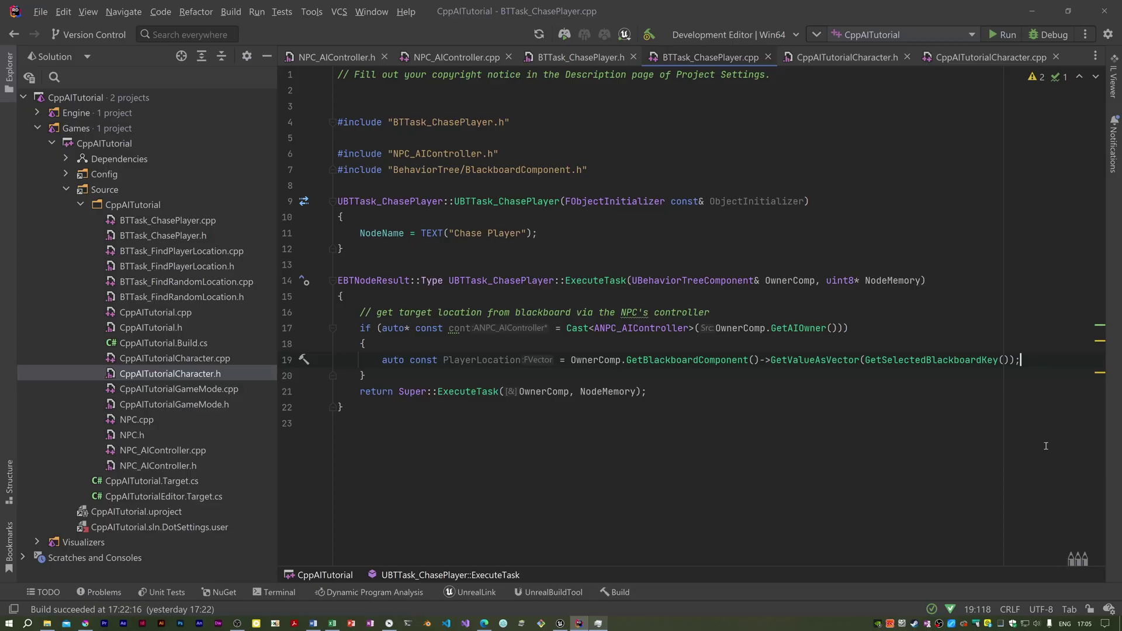
- Add the comment "move to the player's location" and call UAIBlueprintHelperLibrary::SimpleMoveToLocation(cont, PlayerLocation); below it
{"action": "key", "text": "Return"}
{"action": "type", "text": "// move t"}
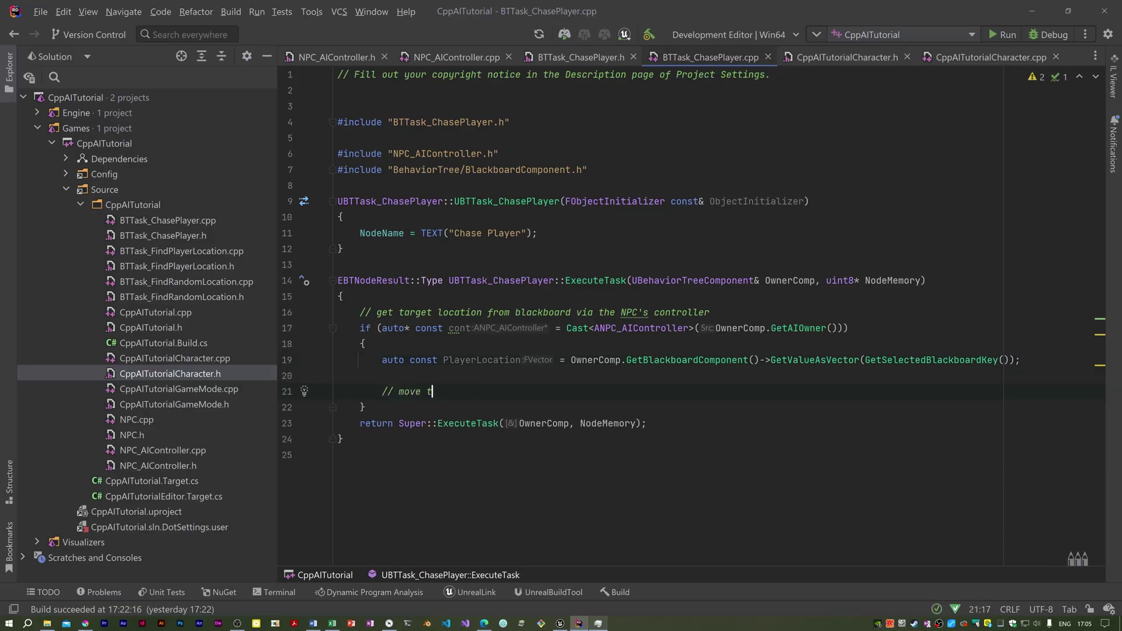
{"action": "type", "text": "o the player's location"}
{"action": "key", "text": "Return"}
{"action": "type", "text": "UAIBluePrint"}
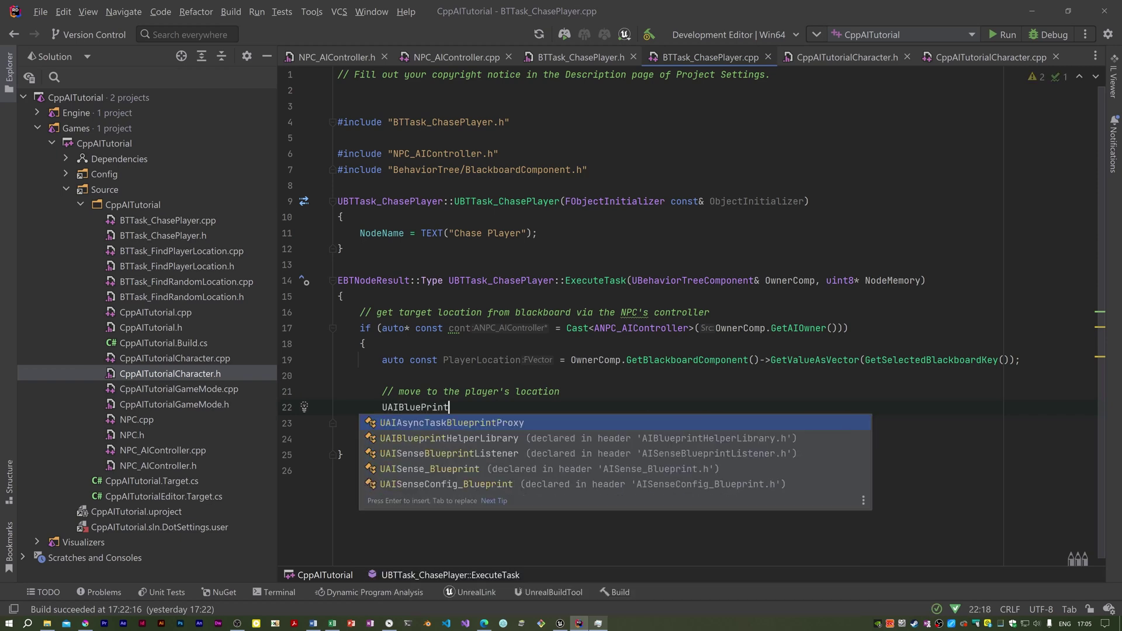
{"action": "key", "text": "Down"}
{"action": "key", "text": "Return"}
{"action": "type", "text": "::SimpleMoveToL"}
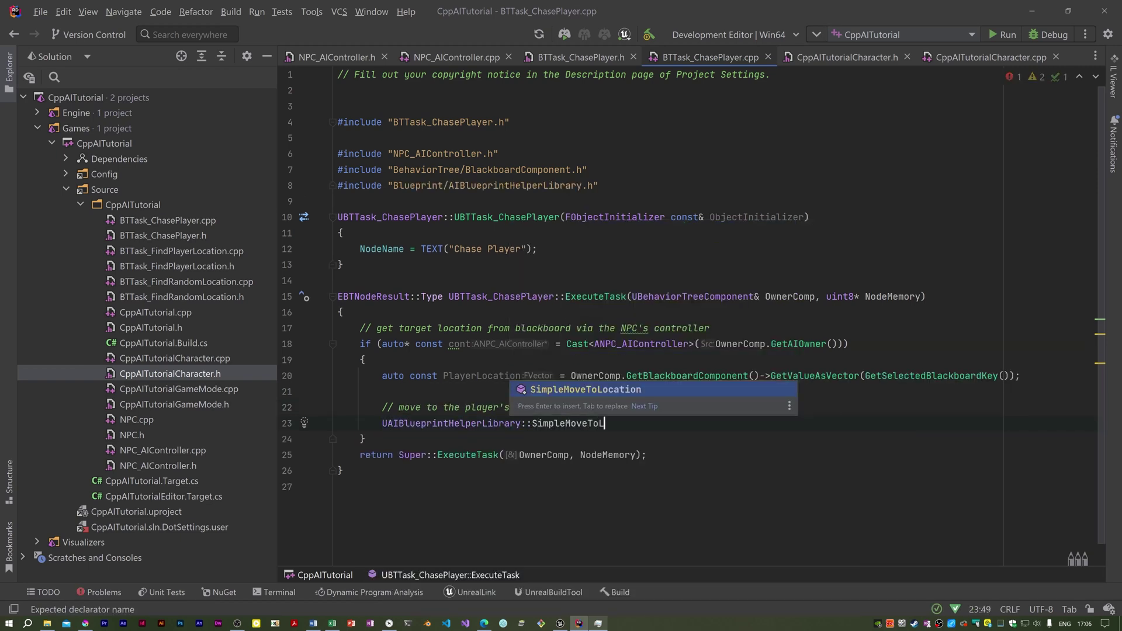
{"action": "key", "text": "Return"}
{"action": "type", "text": "cont, Player"}
{"action": "key", "text": "Return"}
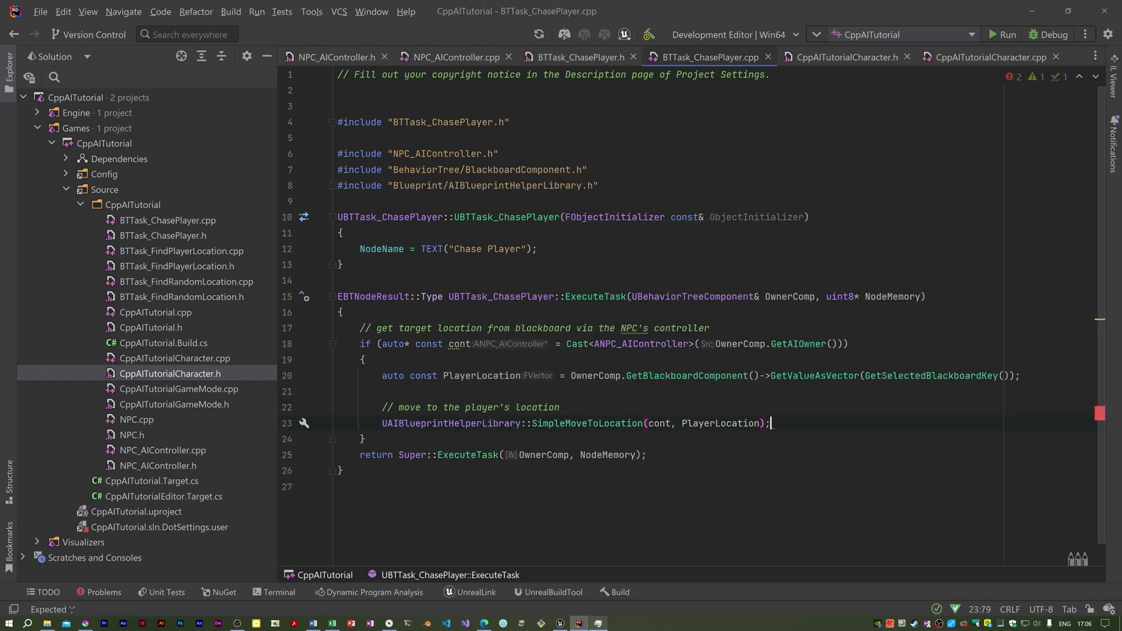
{"action": "type", "text": ");"}
- Add the comment "finish with success" and call FinishLatentTask(OwnerComp, EBTNodeResult::Succeded); at the end of the if block
{"action": "key", "text": "Return"}
{"action": "key", "text": "Return"}
{"action": "type", "text": "// finish with success"}
{"action": "key", "text": "Return"}
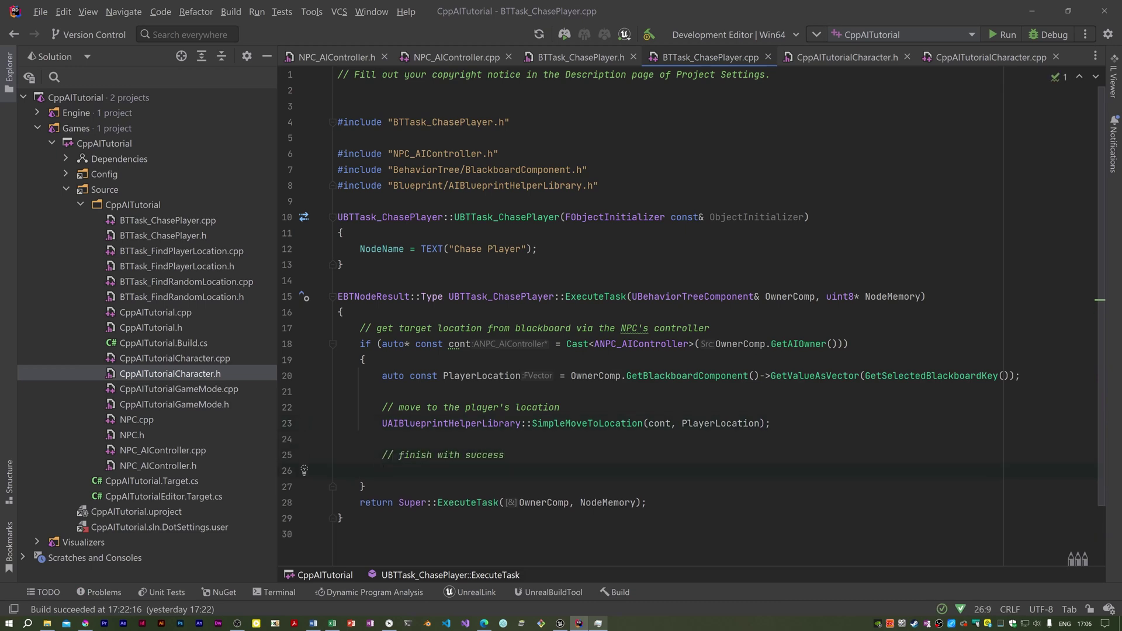
{"action": "type", "text": "FinishLatent"}
{"action": "key", "text": "Return"}
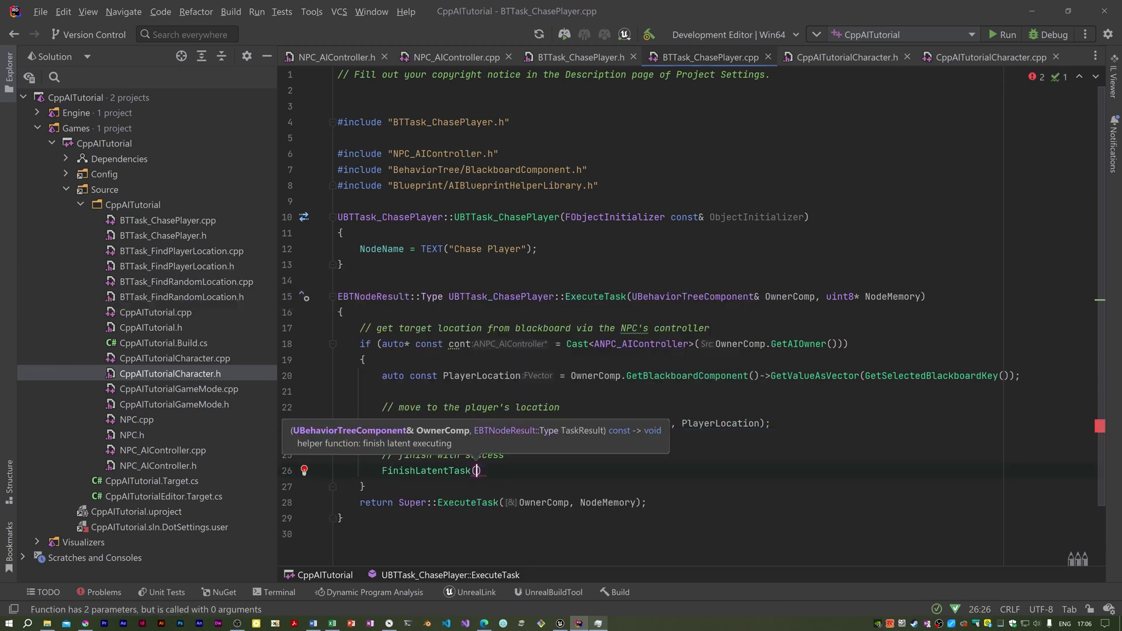
{"action": "type", "text": "Owner"}
{"action": "key", "text": "Return"}
{"action": "type", "text": ", EBTTaskR"}
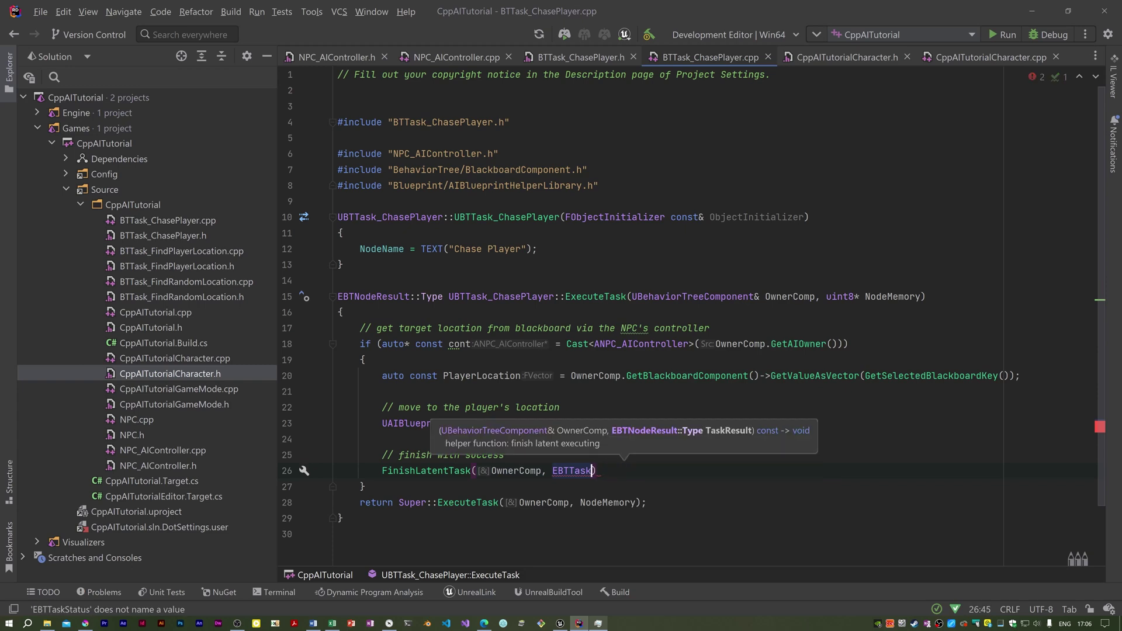
{"action": "key", "text": "BackSpace"}
{"action": "key", "text": "BackSpace"}
{"action": "key", "text": "BackSpace"}
{"action": "key", "text": "BackSpace"}
{"action": "key", "text": "BackSpace"}
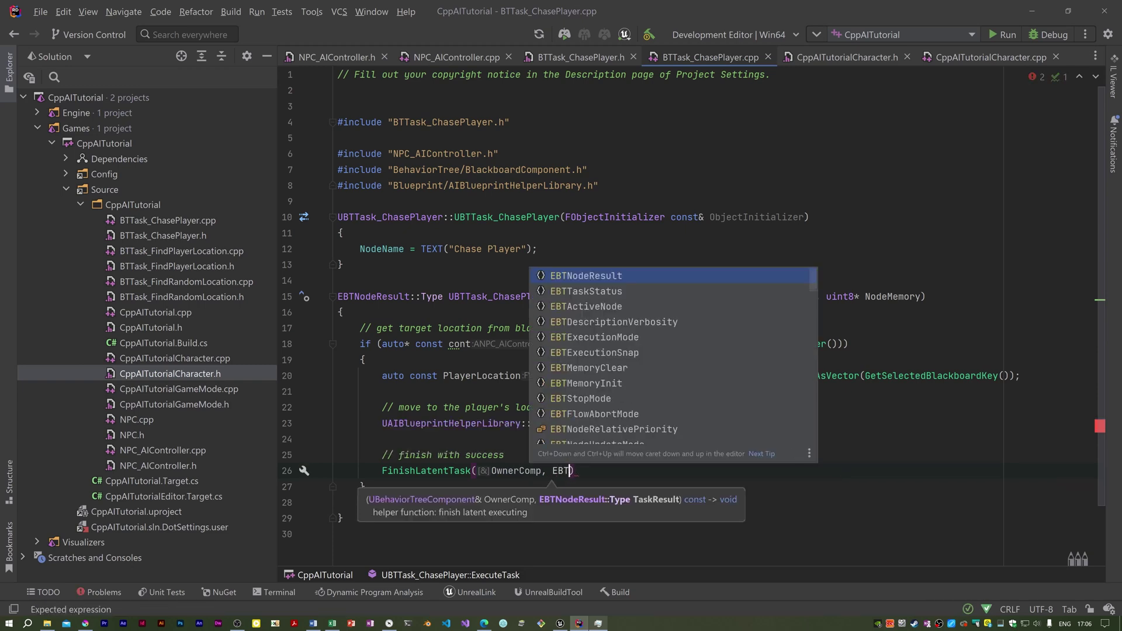
{"action": "type", "text": "NodeResult::Succeded);"}
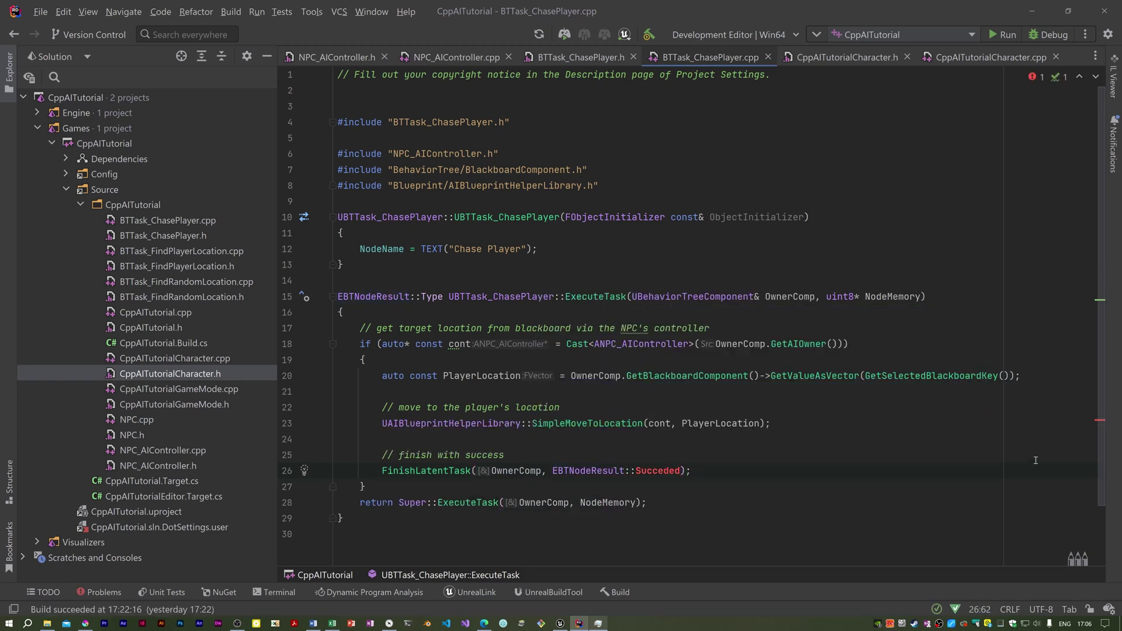
- Correct the misspelled result to EBTNodeResult::Succeeded and add return EBTNodeResult::Succeeded; below it at the end of the if block
{"action": "left_click", "coordinate": [656, 471]}
{"action": "type", "text": "e"}
{"action": "key", "text": "End"}
{"action": "key", "text": "Return"}
{"action": "type", "text": "re"}
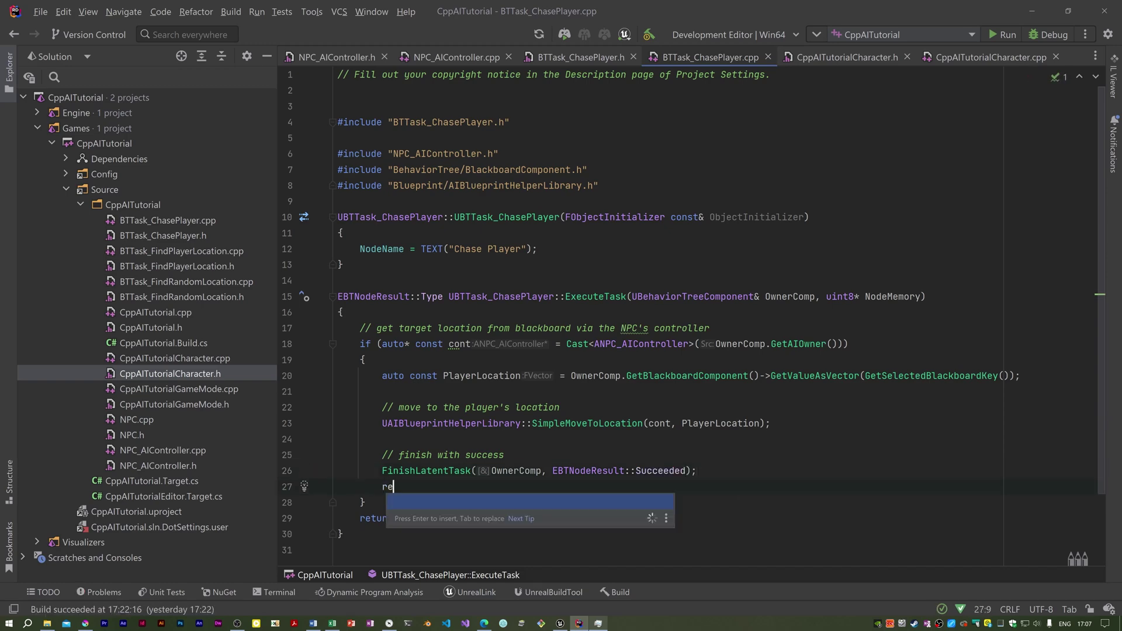
{"action": "type", "text": "turn EBTNodeResult::Succeeded;"}
- Replace the Super::ExecuteTask call in the function's final return statement with EBTNodeResult::Failed
{"action": "left_click_drag", "start_coordinate": [398, 519], "coordinate": [640, 518]}
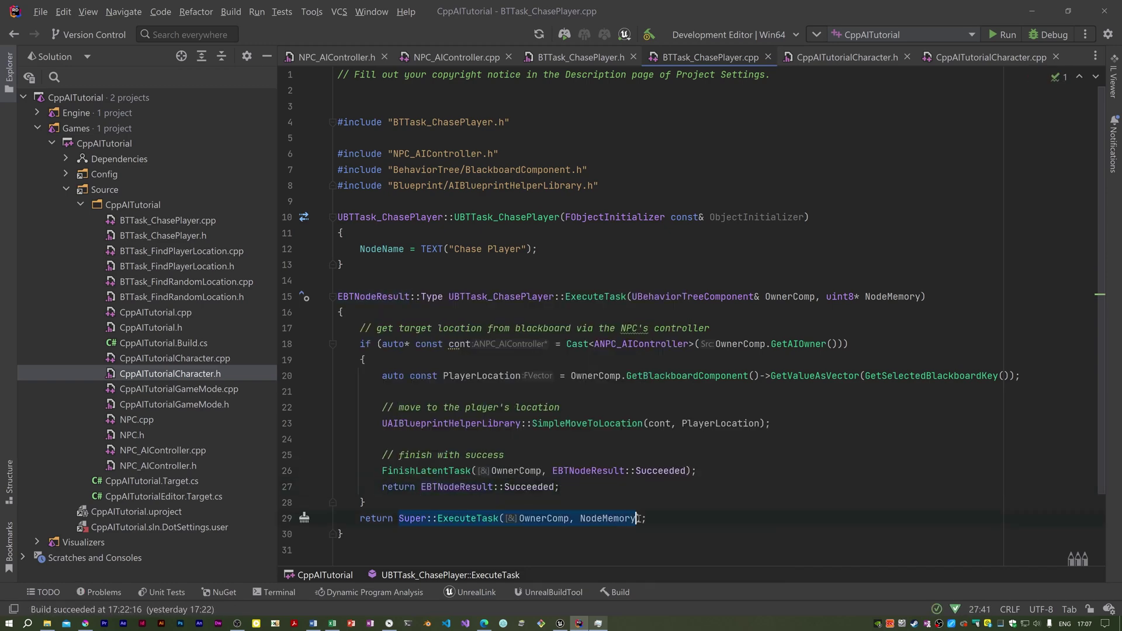
{"action": "type", "text": "EBTNodeResult::Failed;"}
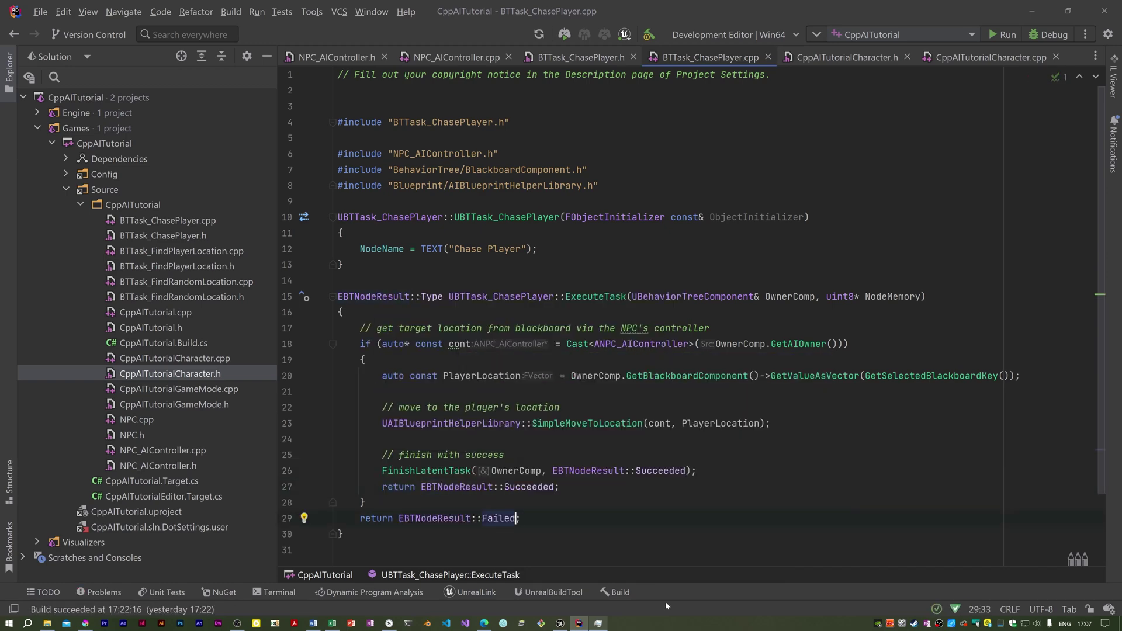
{"action": "left_click", "coordinate": [684, 535]}
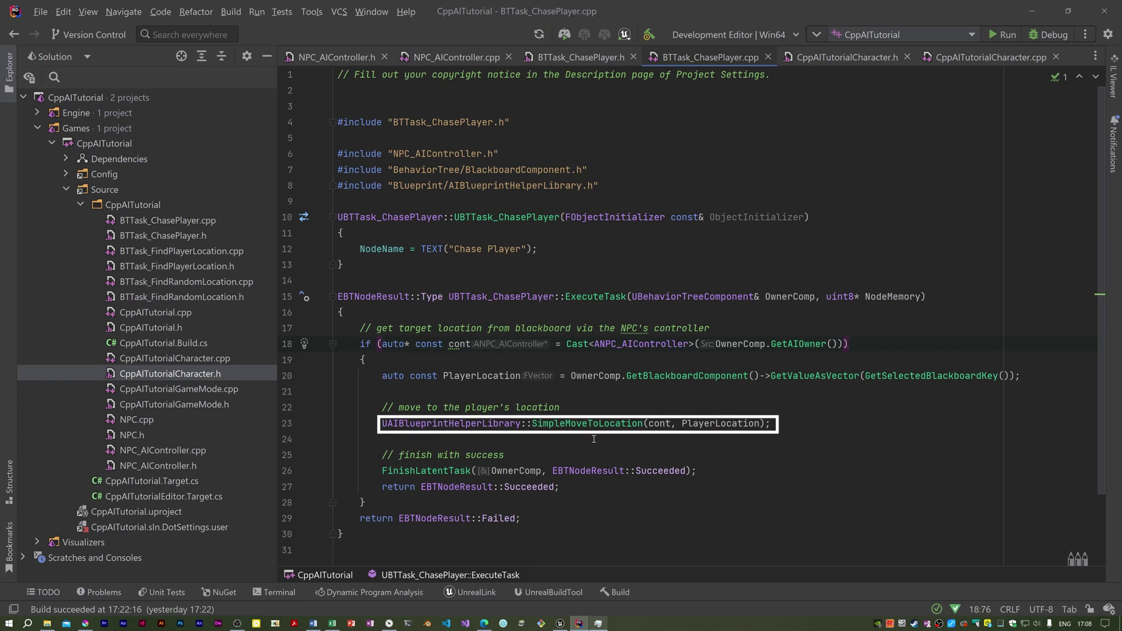
{"action": "left_click", "coordinate": [800, 422]}
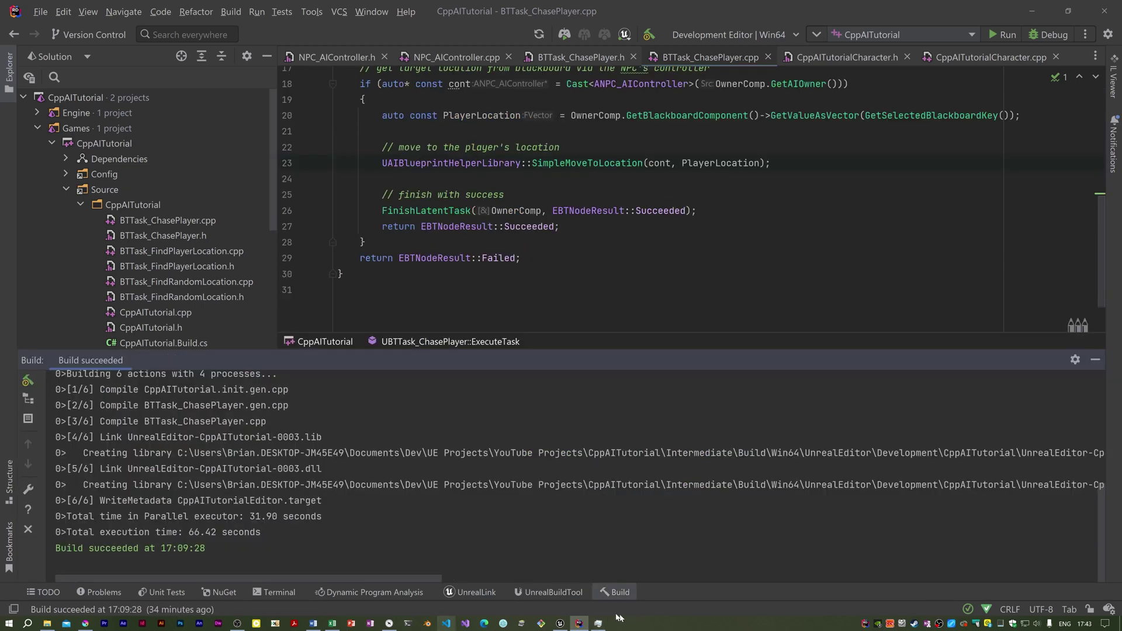
- Switch to Unreal Editor and delete the Move To task under the Chasing Player sequence in the BT_NPC behavior tree
{"action": "left_click", "coordinate": [560, 622]}
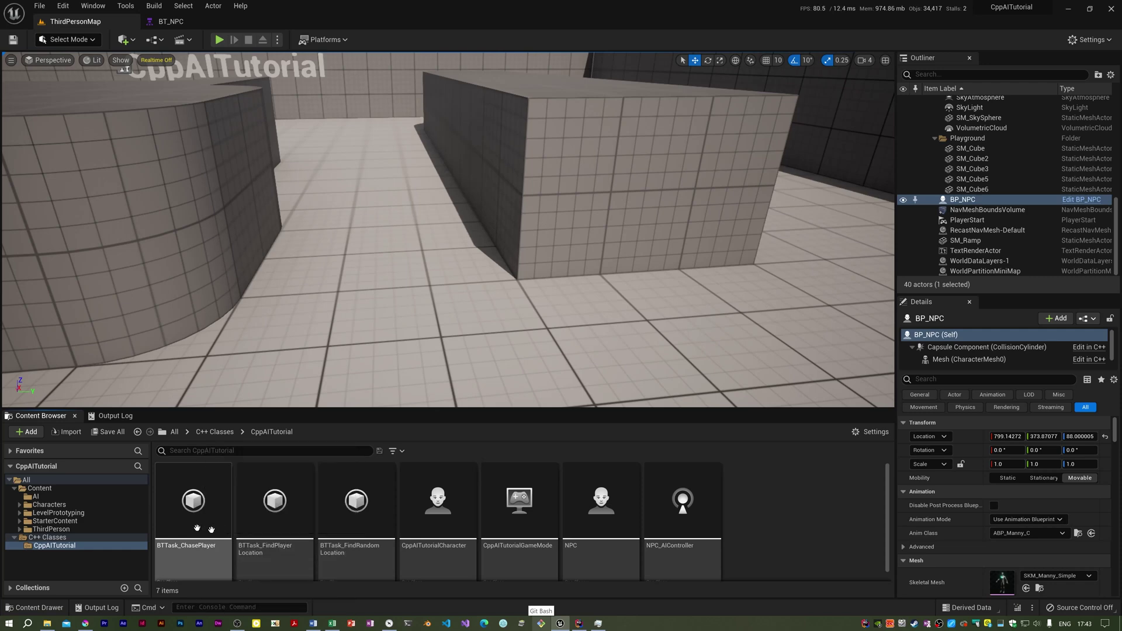
{"action": "left_click", "coordinate": [166, 24]}
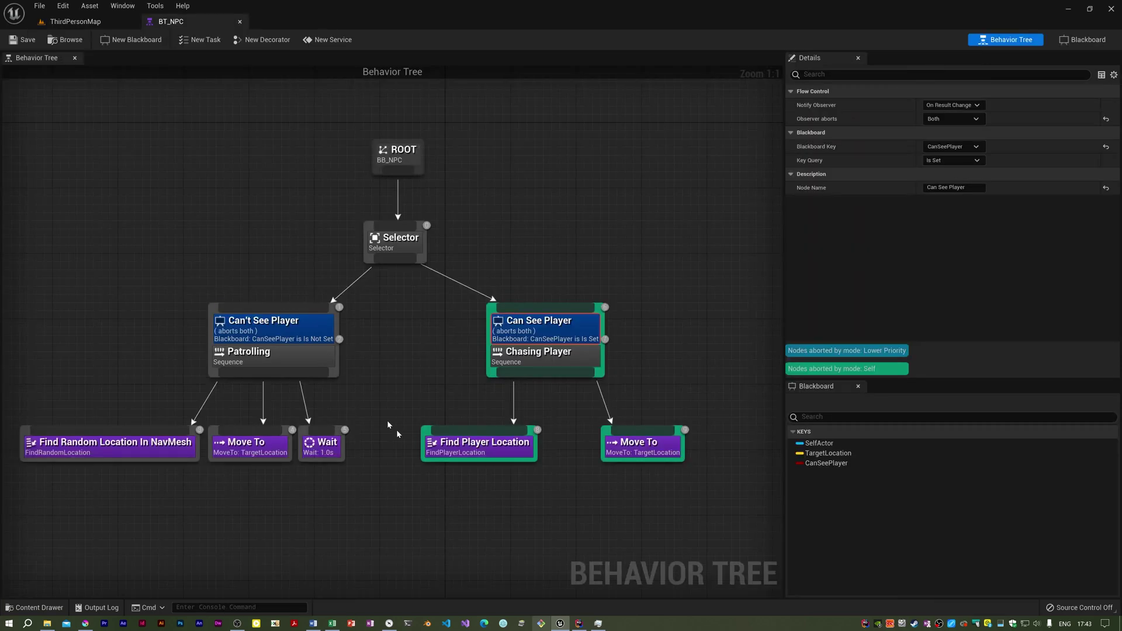
{"action": "left_click", "coordinate": [522, 503]}
{"action": "left_click", "coordinate": [618, 455]}
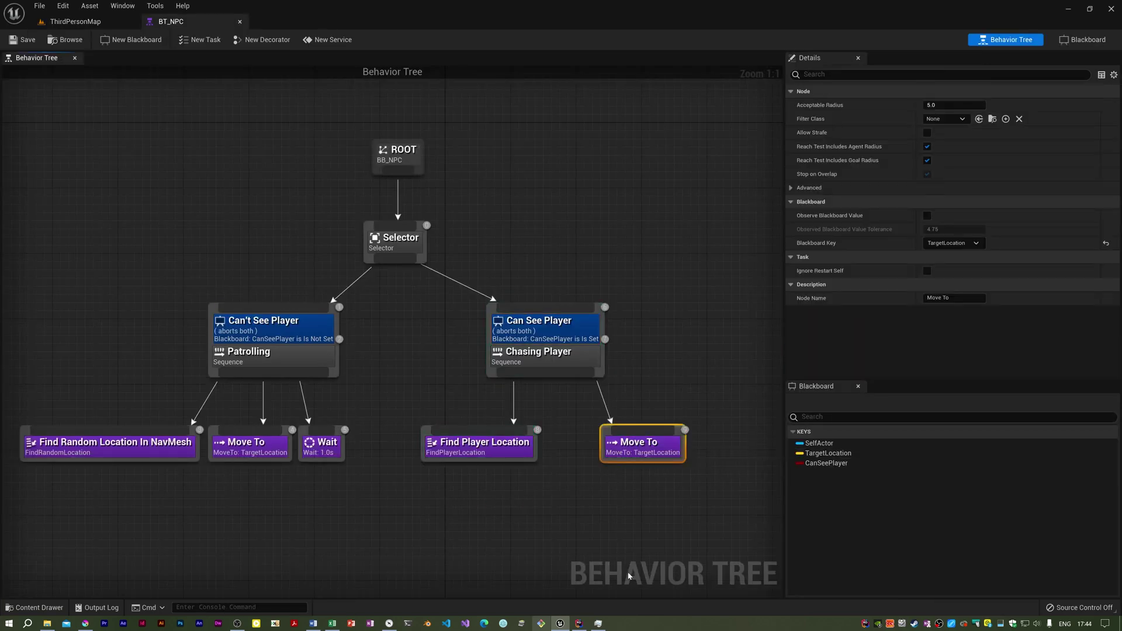
{"action": "key", "text": "Delete"}
- Add a Chase Player task as the second child of the Chasing Player sequence and set its blackboard key to TargetLocation
{"action": "left_click_drag", "start_coordinate": [584, 373], "coordinate": [619, 427]}
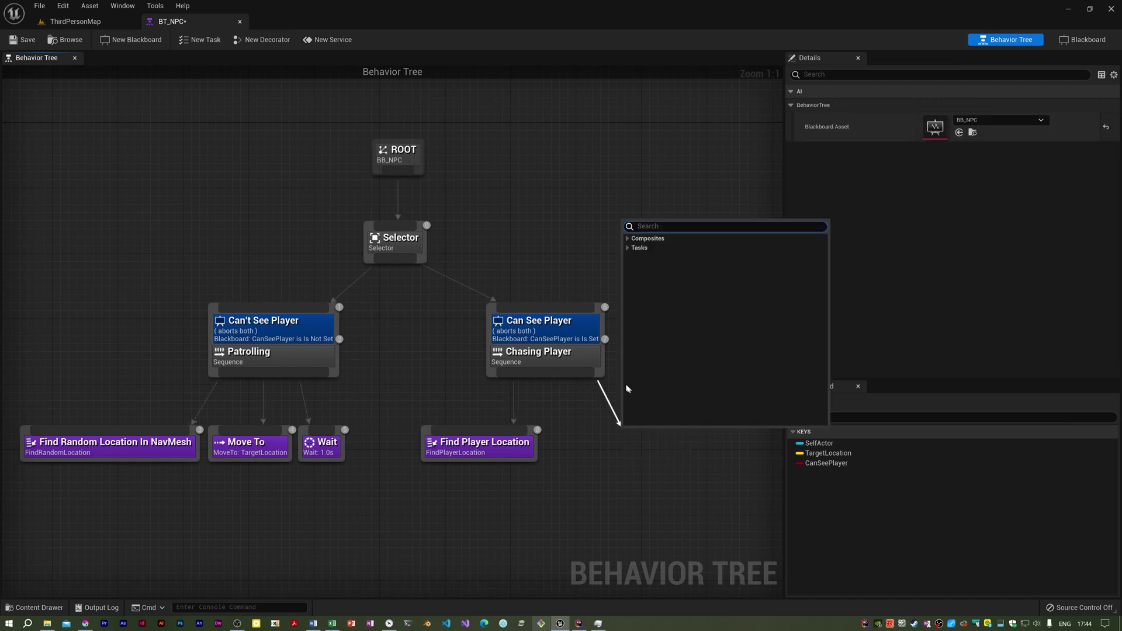
{"action": "left_click", "coordinate": [626, 248]}
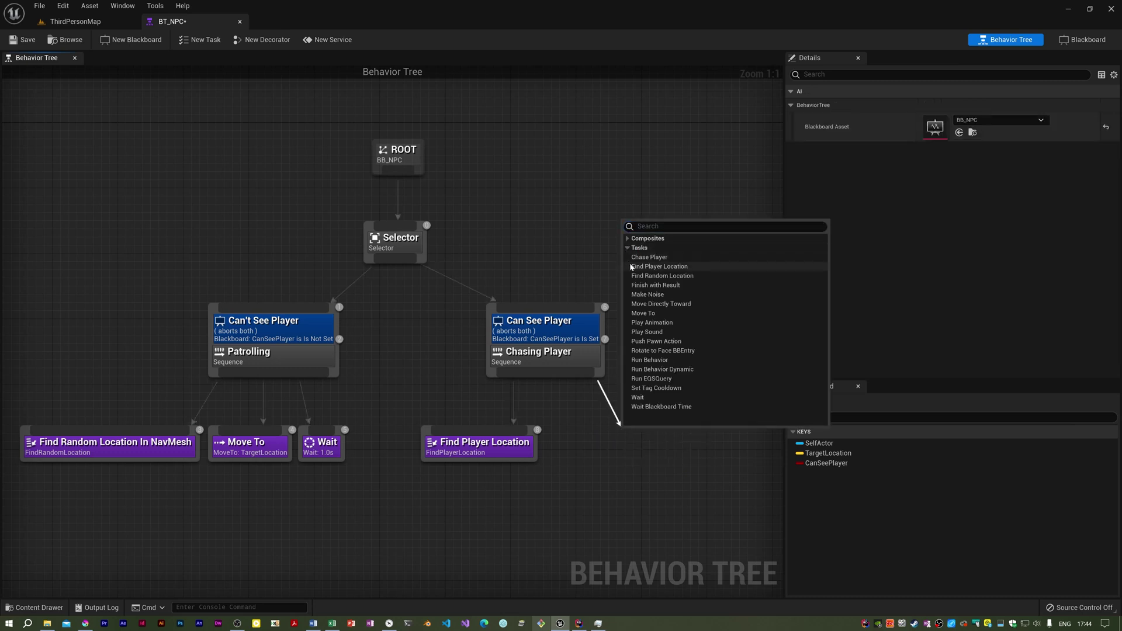
{"action": "left_click", "coordinate": [649, 257]}
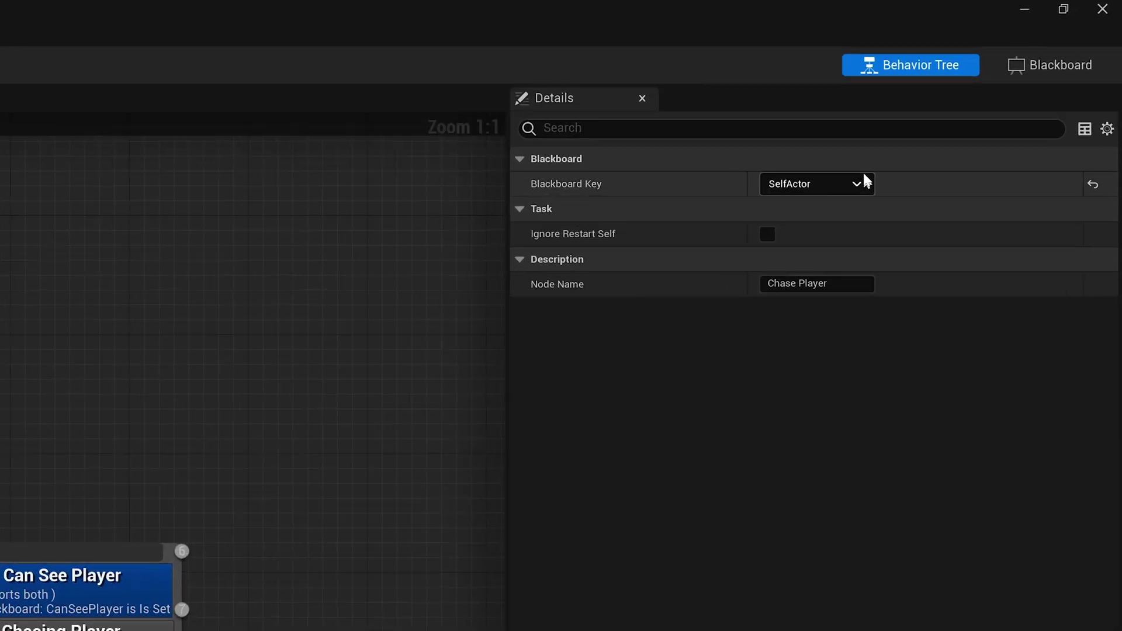
{"action": "left_click", "coordinate": [832, 198]}
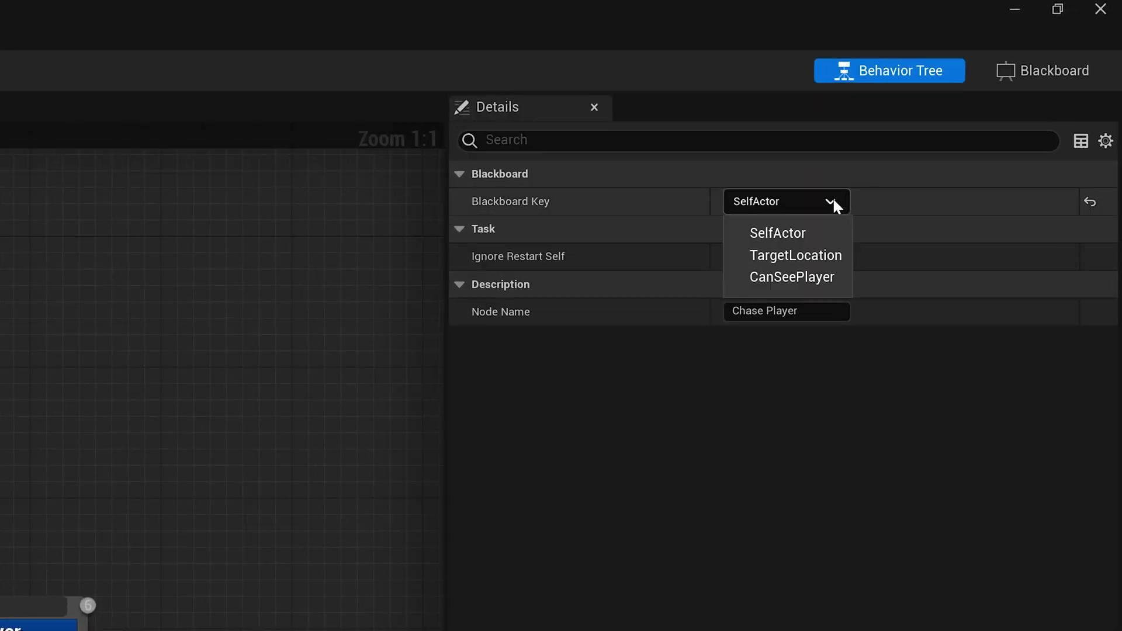
{"action": "left_click", "coordinate": [805, 257]}
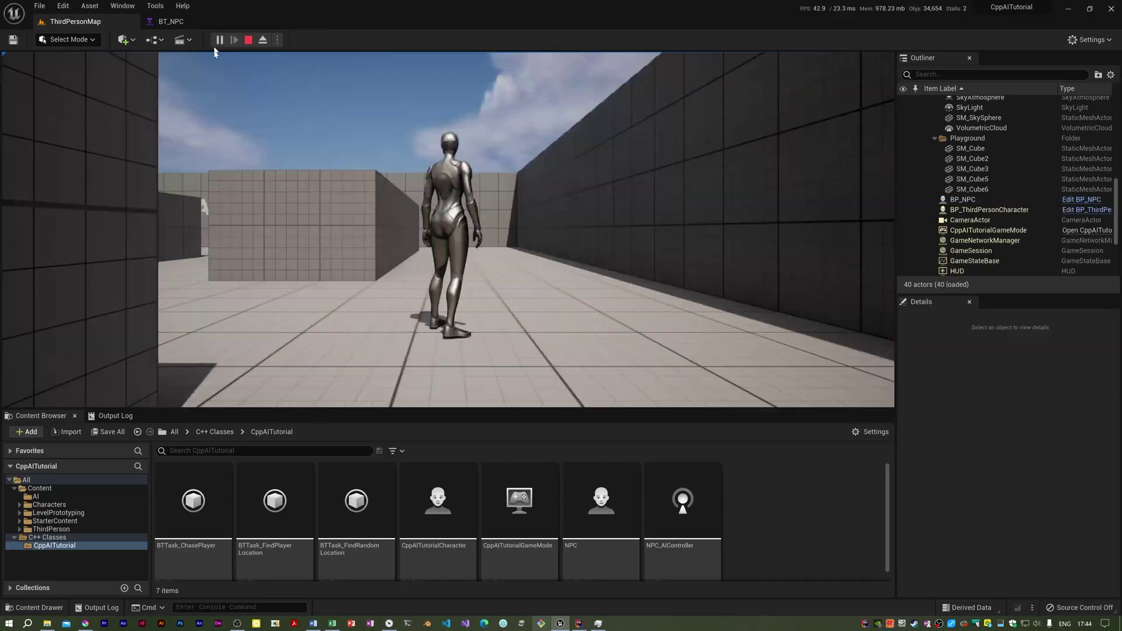
- Play-test ThirdPersonMap and run the player character past the NPC to check the chasing behavior
{"action": "left_click", "coordinate": [430, 190]}
{"action": "key", "text": "w"}
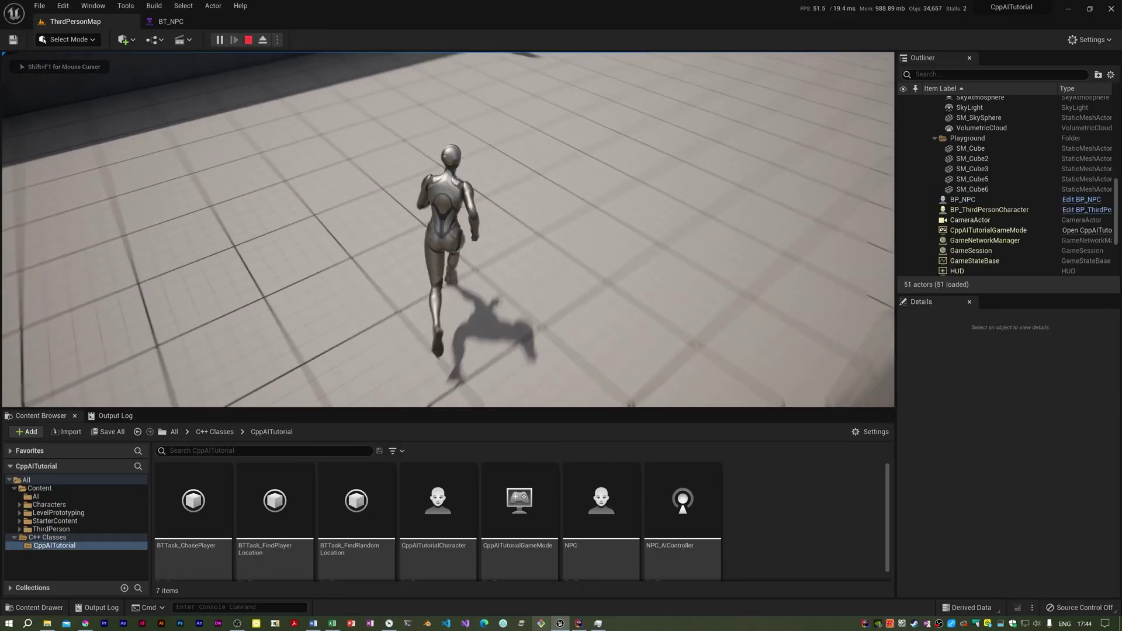
{"action": "key", "text": "s"}
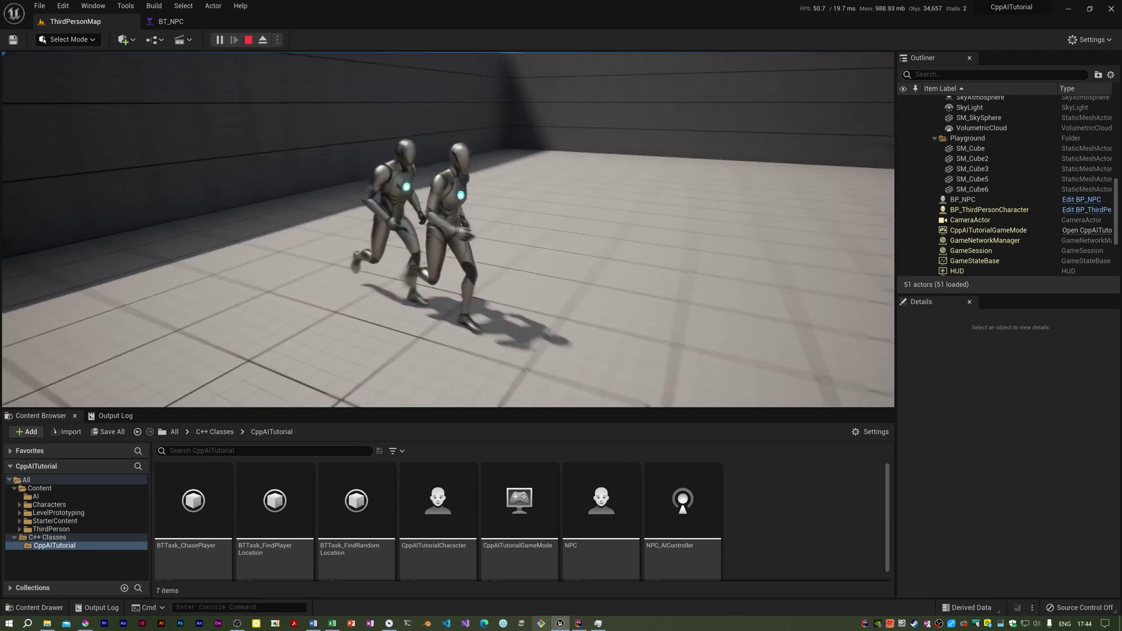
{"action": "key", "text": "w"}
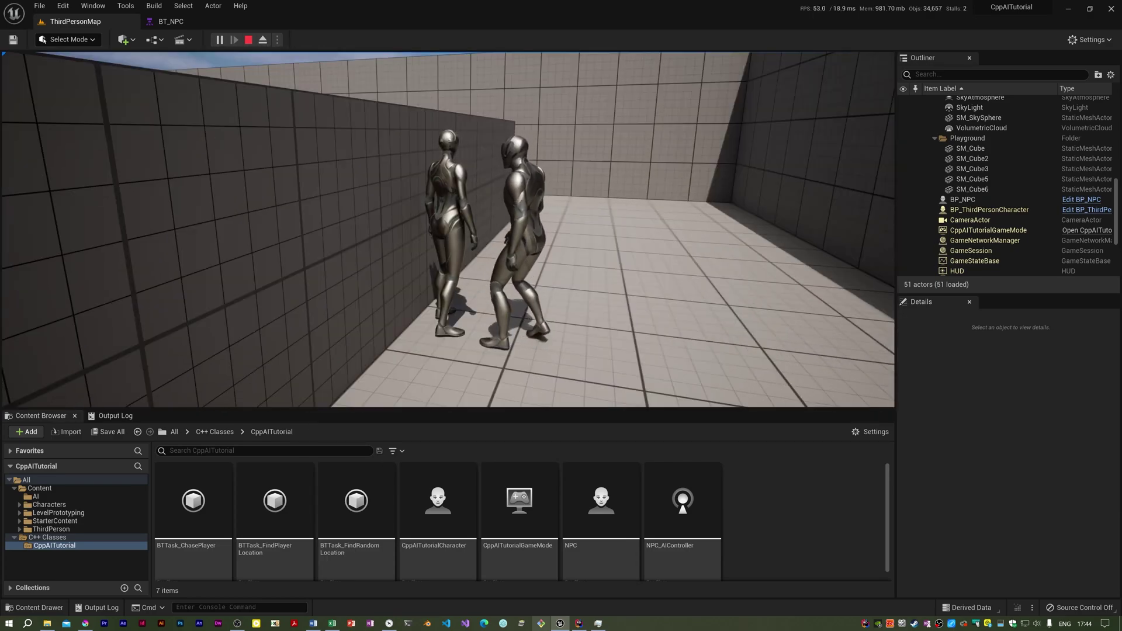
- Show the gameplay debugger's AI data for the NPC while running around the level, and end the play session
{"action": "key", "text": "apostrophe"}
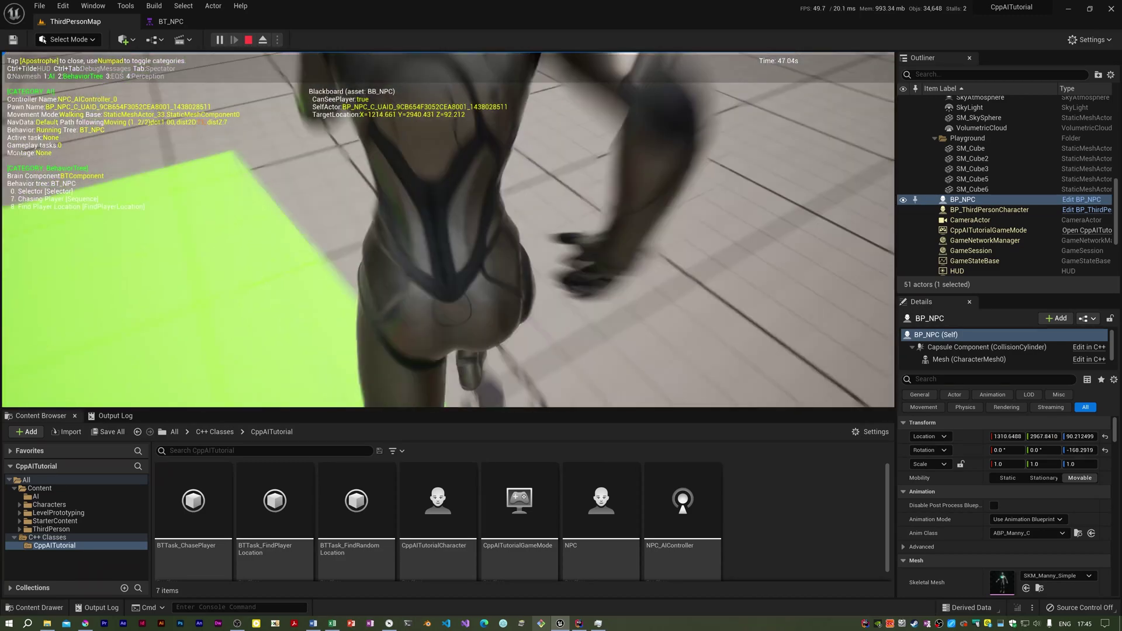
{"action": "key", "text": "w"}
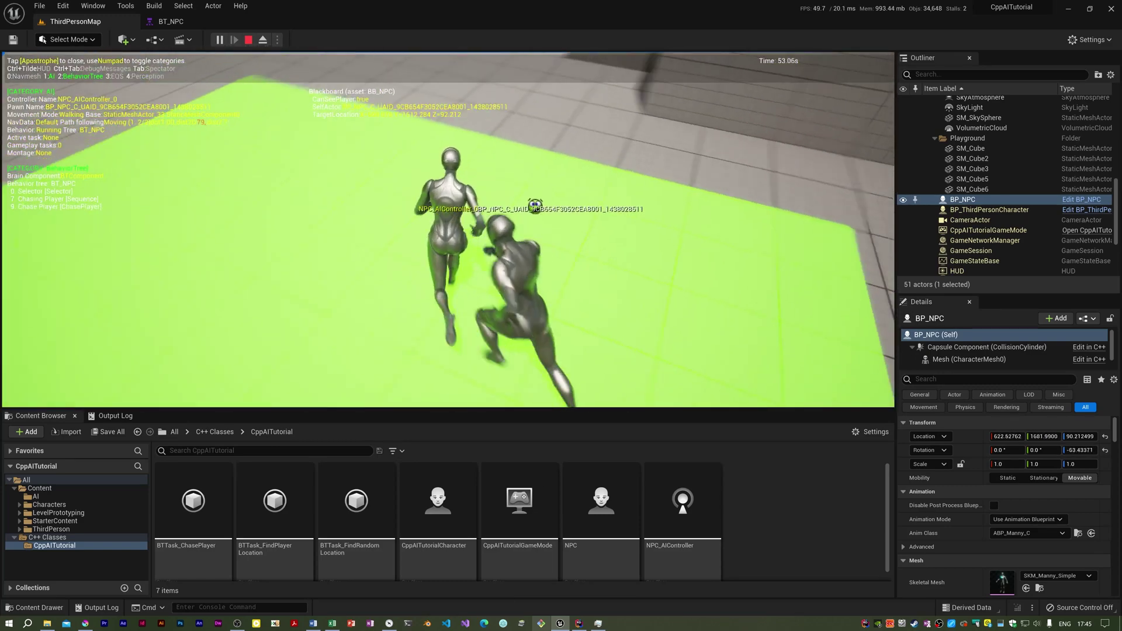
{"action": "key", "text": "Escape"}
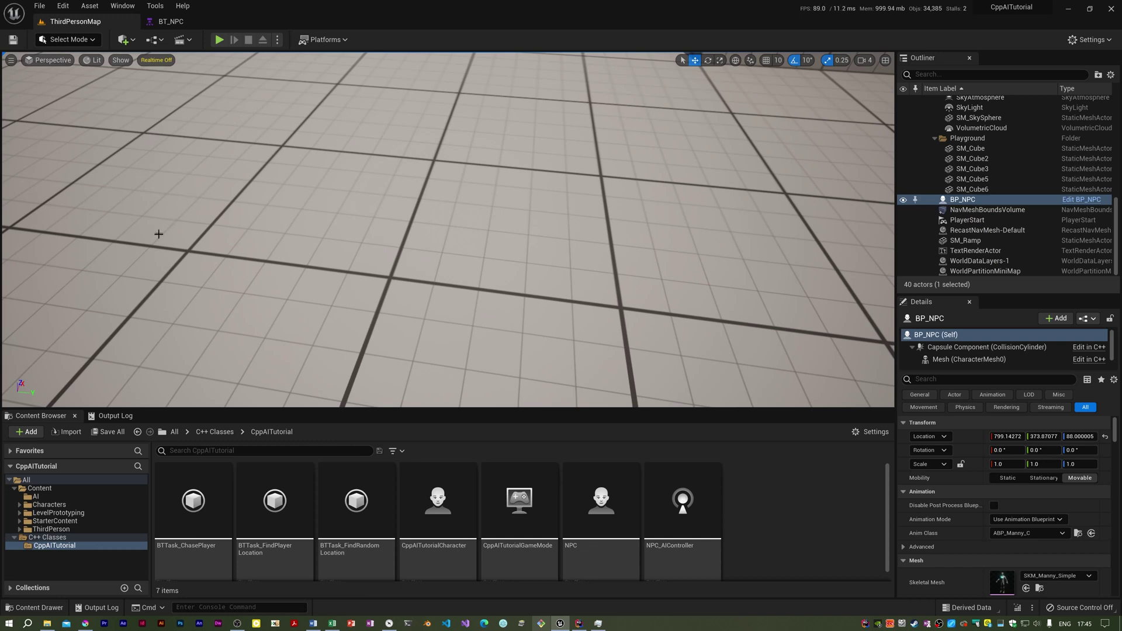
- Open the BP_NPC blueprint from the Content/AI folder and disable Use Controller Rotation Yaw in its Pawn settings
{"action": "left_click", "coordinate": [36, 496]}
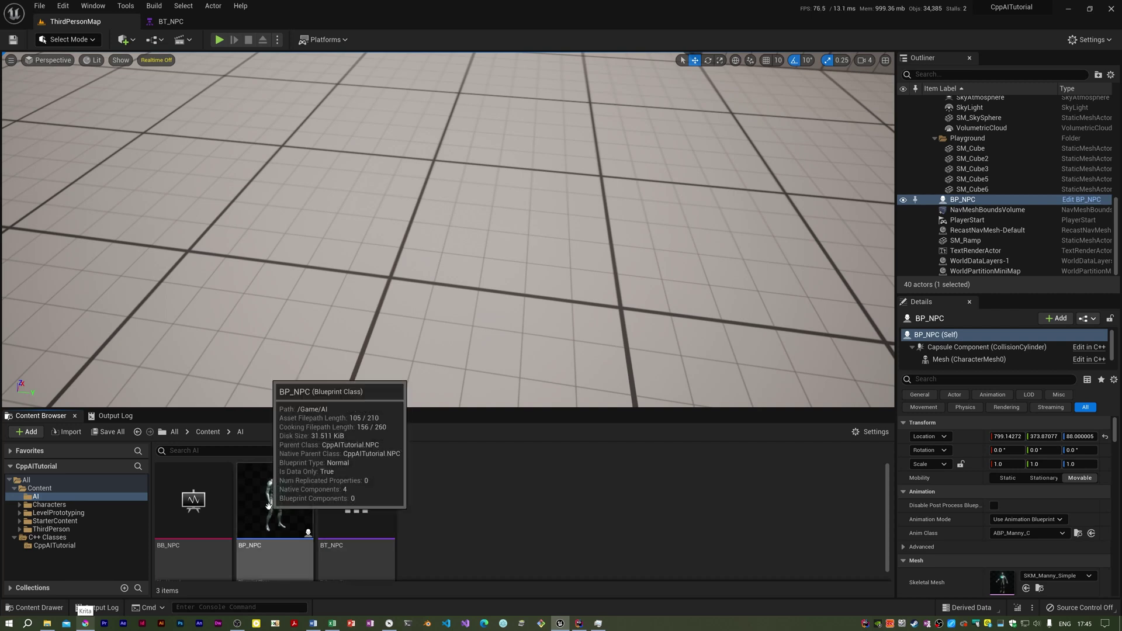
{"action": "left_click", "coordinate": [269, 504]}
{"action": "double_click", "coordinate": [270, 504]}
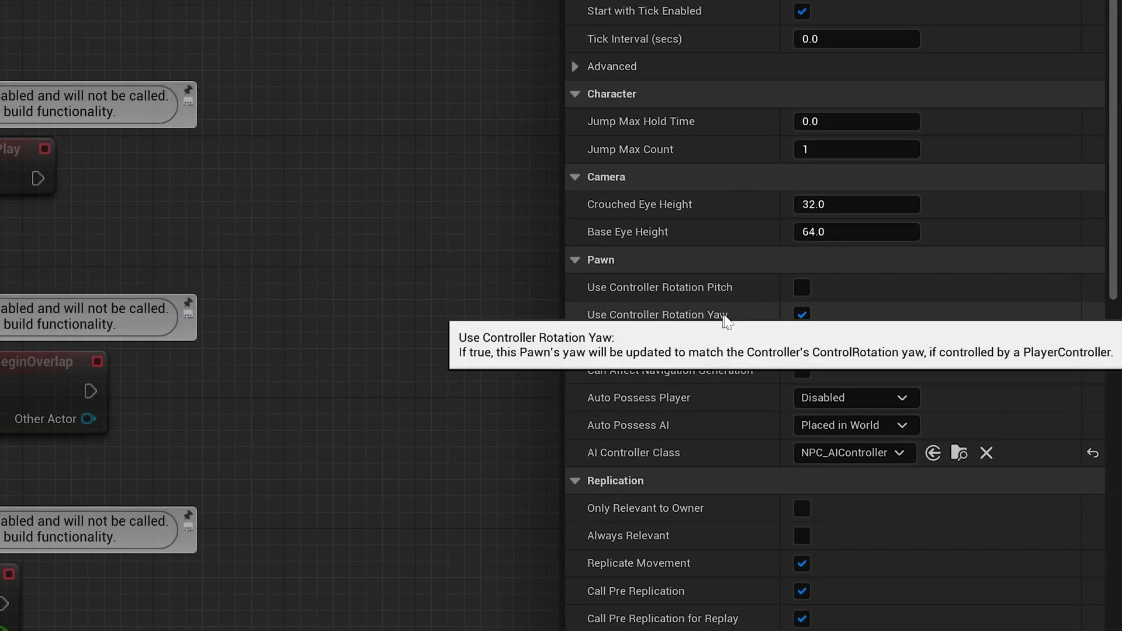
{"action": "left_click", "coordinate": [801, 315]}
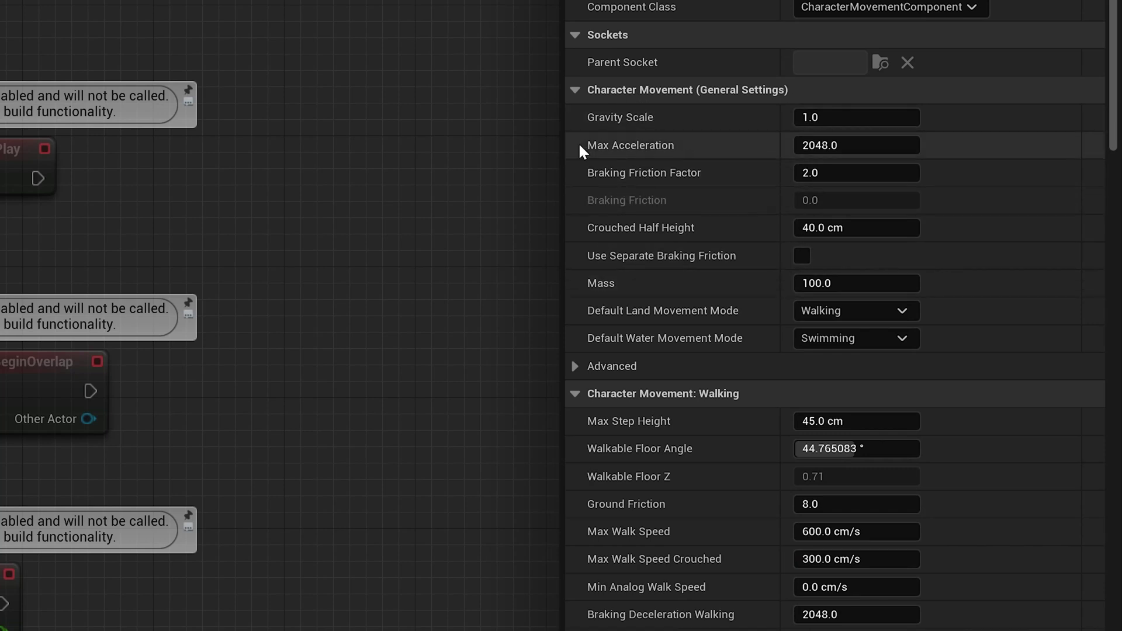
- Enable Orient Rotation to Movement in the NPC's Character Movement rotation settings and save the blueprint
{"action": "left_click", "coordinate": [576, 87]}
{"action": "scroll", "coordinate": [618, 532], "scroll_direction": "down", "scroll_amount": 10}
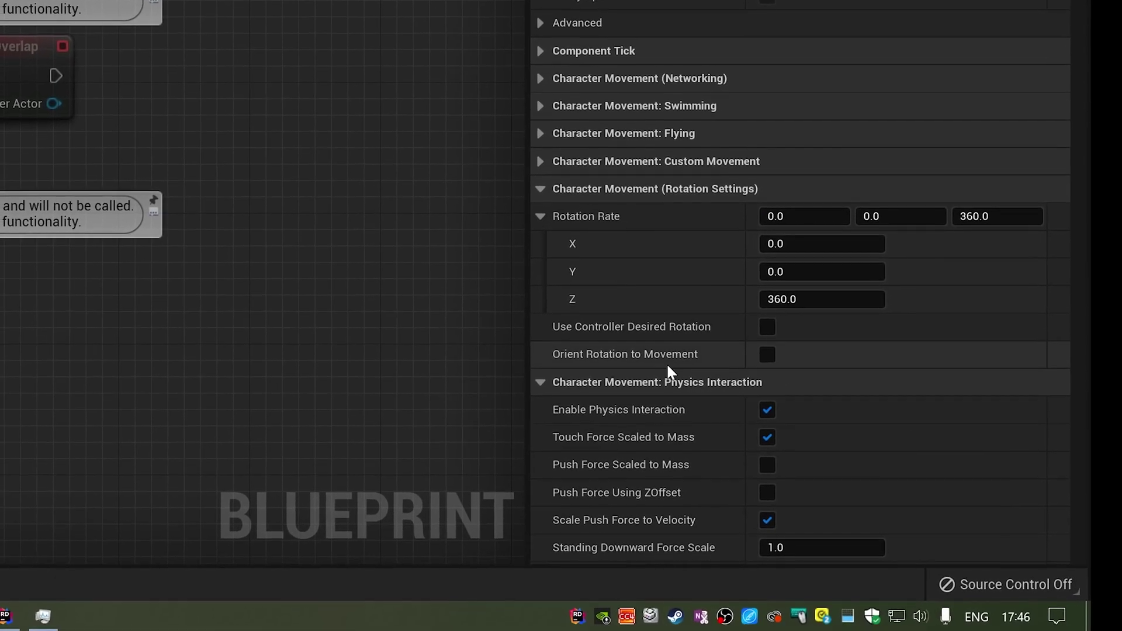
{"action": "left_click", "coordinate": [765, 356]}
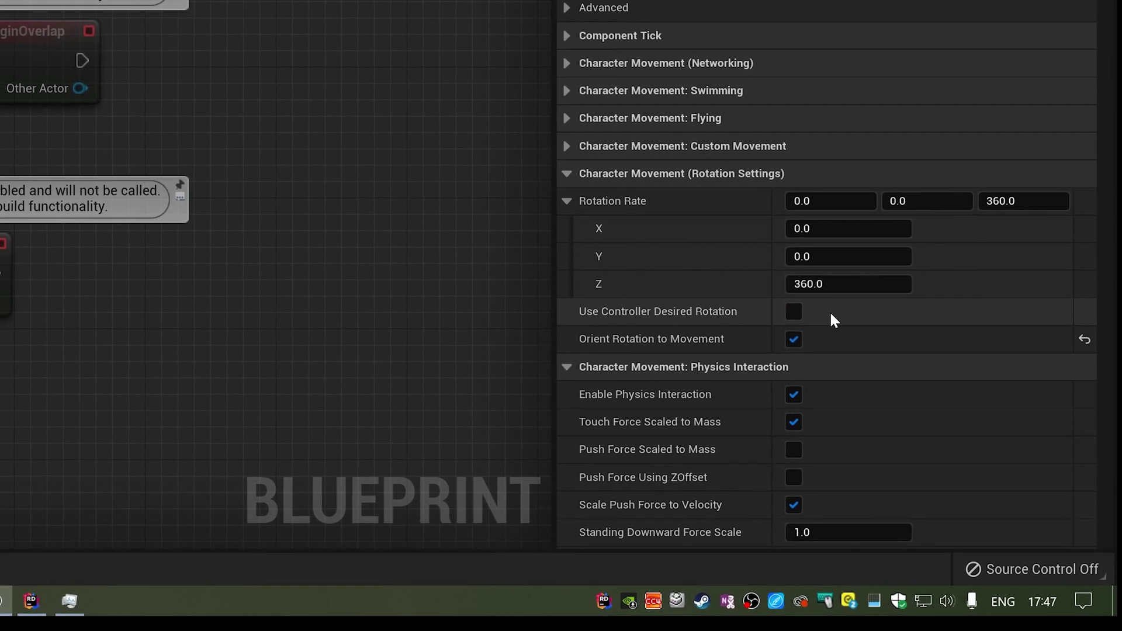
{"action": "key", "text": "ctrl+s"}
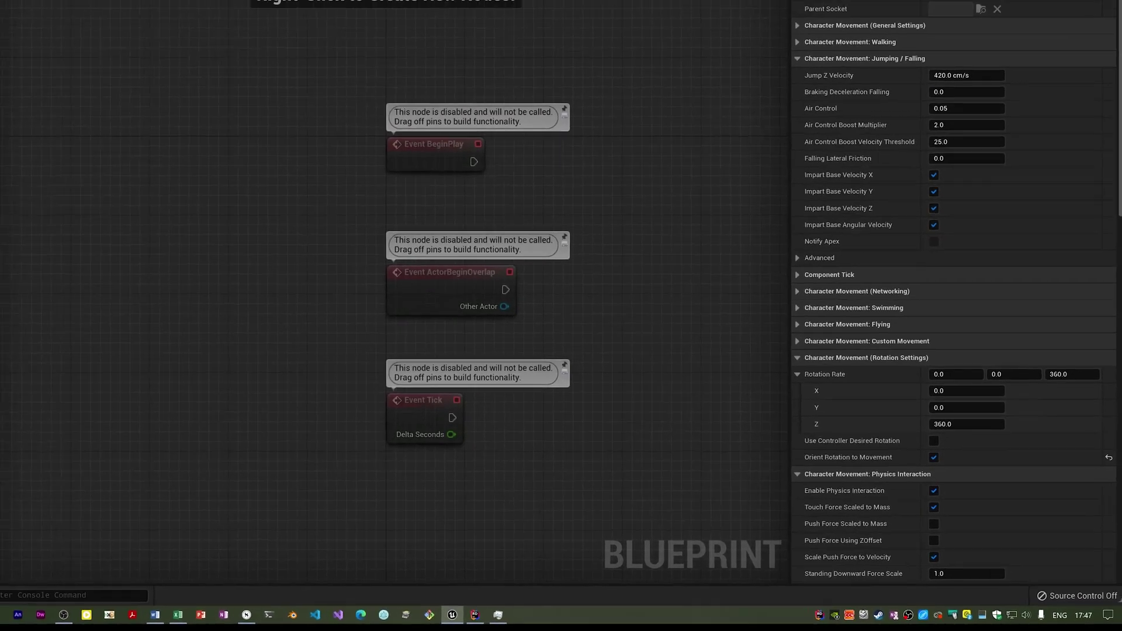
- Play-test ThirdPersonMap again, leading the player to the NPC and away to check how it turns while chasing
{"action": "left_click", "coordinate": [82, 22]}
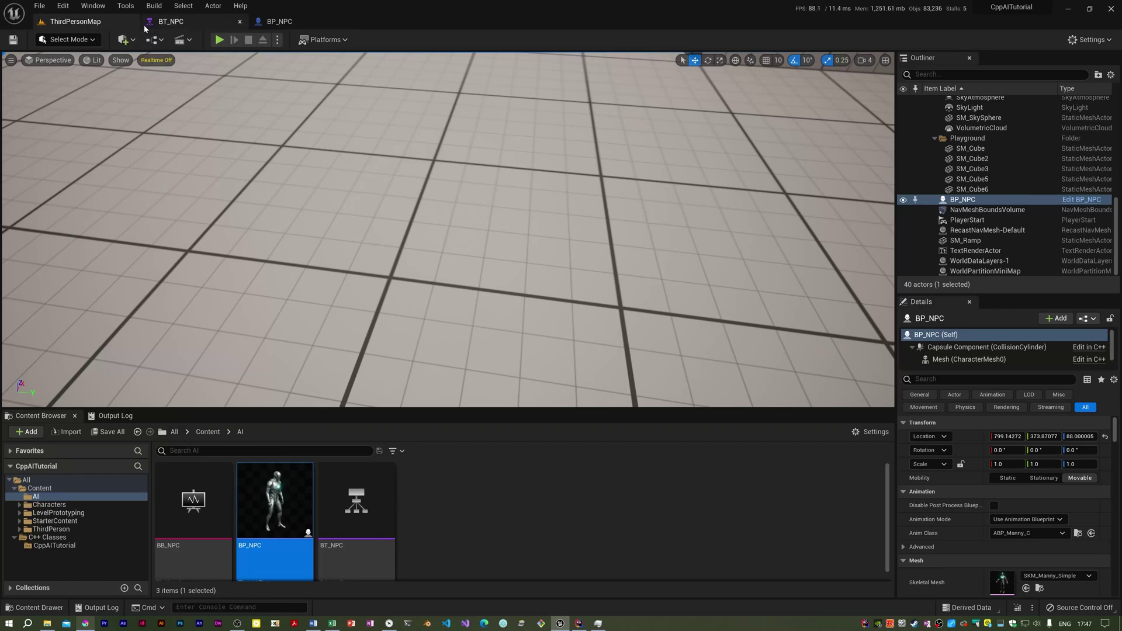
{"action": "left_click", "coordinate": [225, 97]}
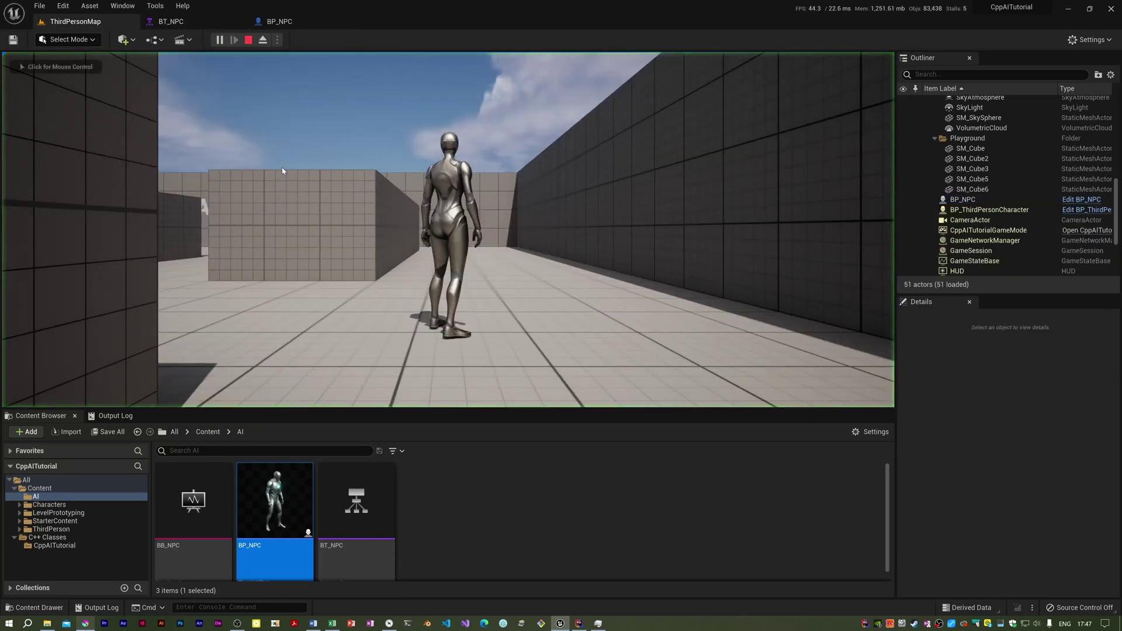
{"action": "key", "text": "w"}
{"action": "key", "text": "w"}
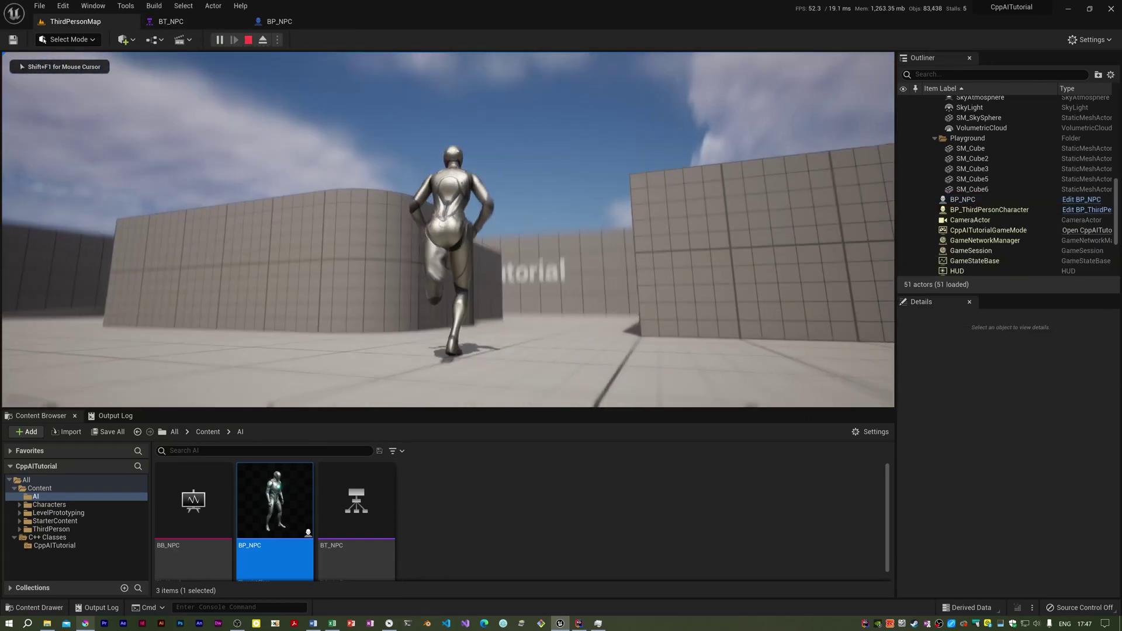
{"action": "key", "text": "w"}
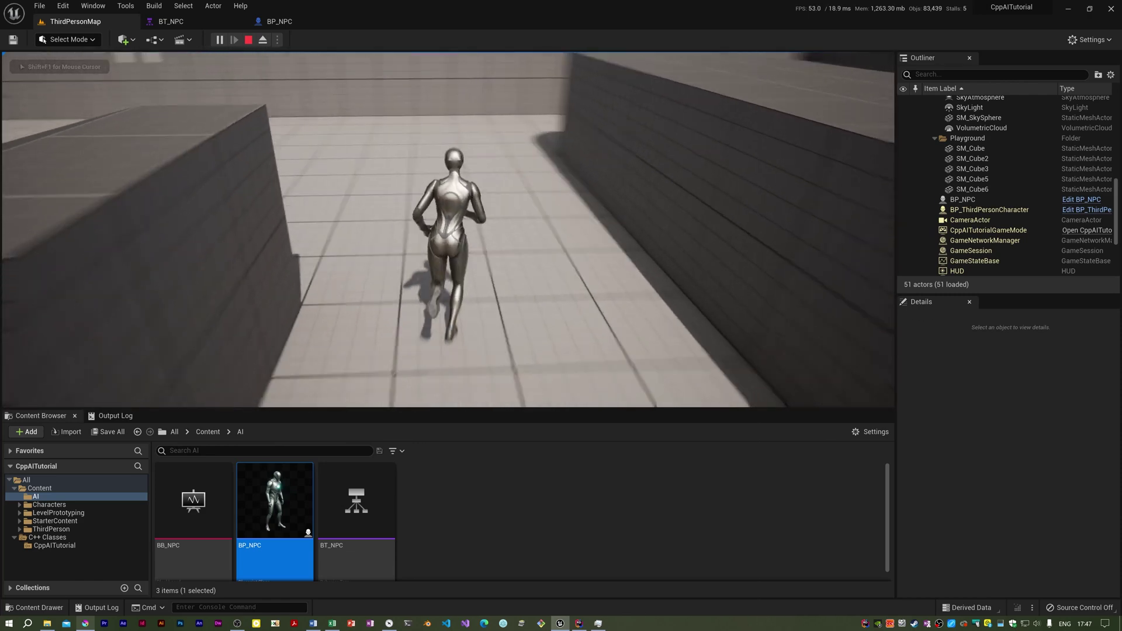
{"action": "key", "text": "w"}
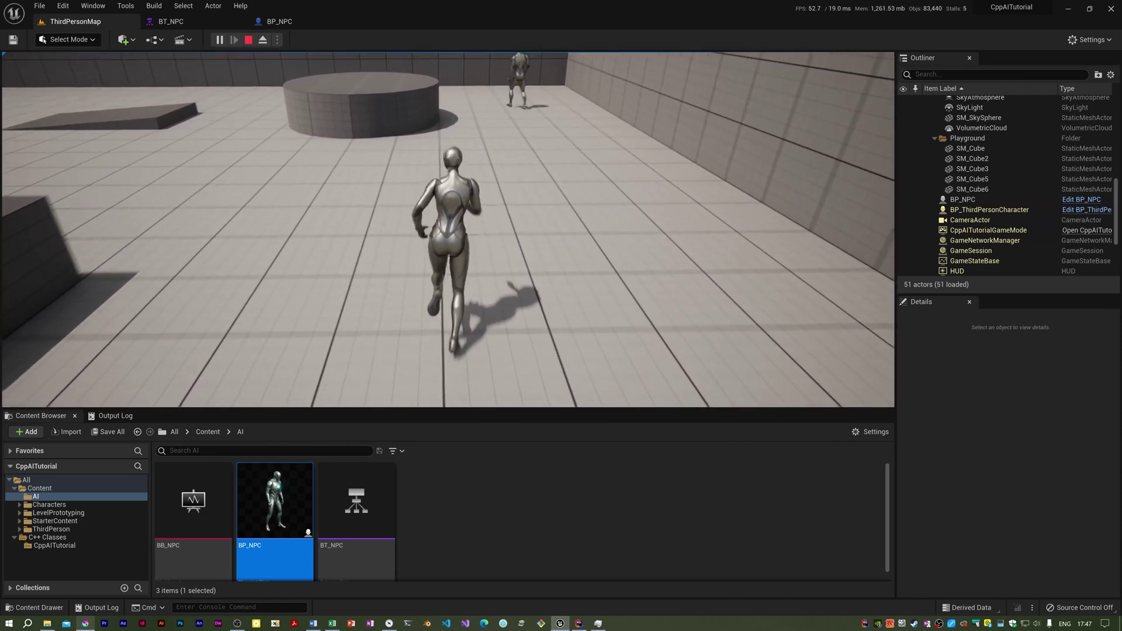
{"action": "key", "text": "s"}
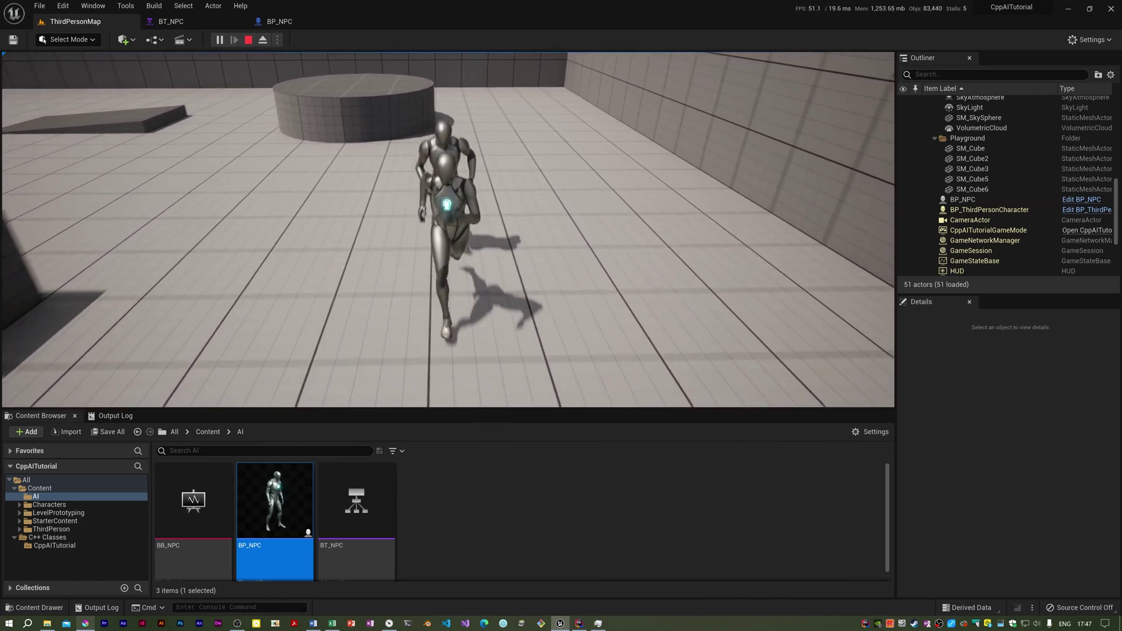
{"action": "key", "text": "a"}
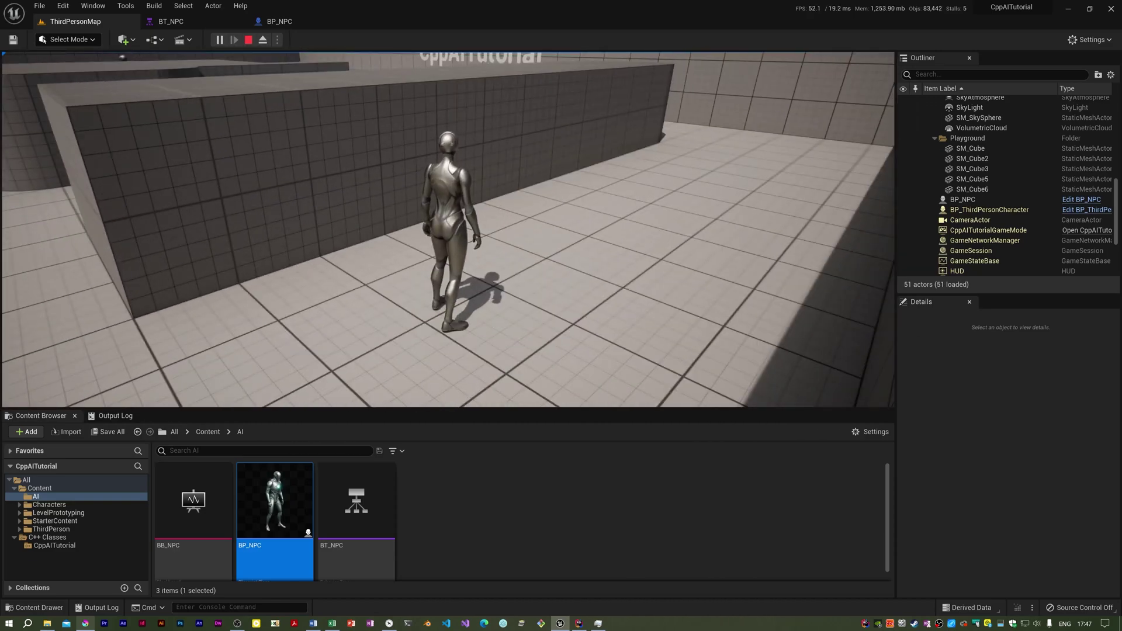
- Inspect the NPC's patrolling and chasing states in the gameplay debugger while moving the player, and stop the play session
{"action": "key", "text": "apostrophe"}
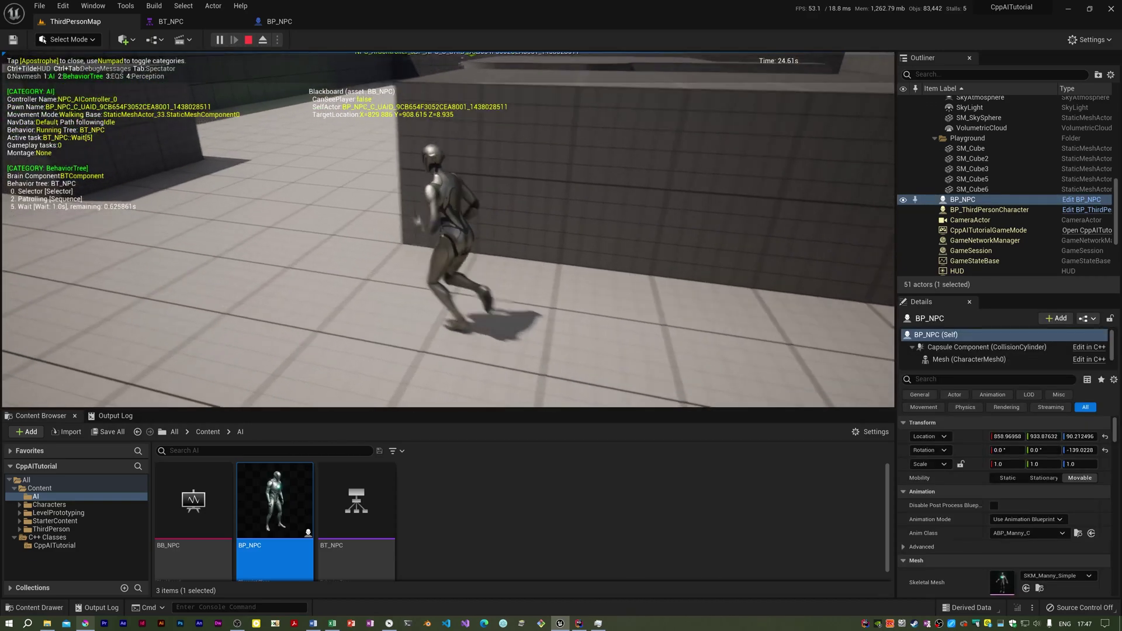
{"action": "key", "text": "a"}
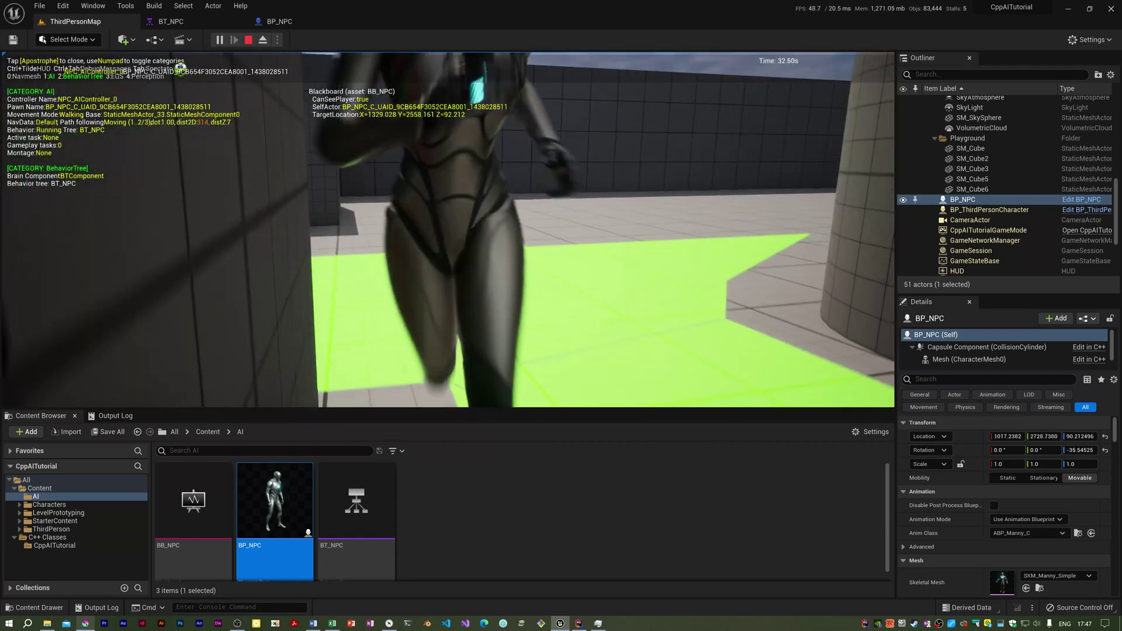
{"action": "key", "text": "Escape"}
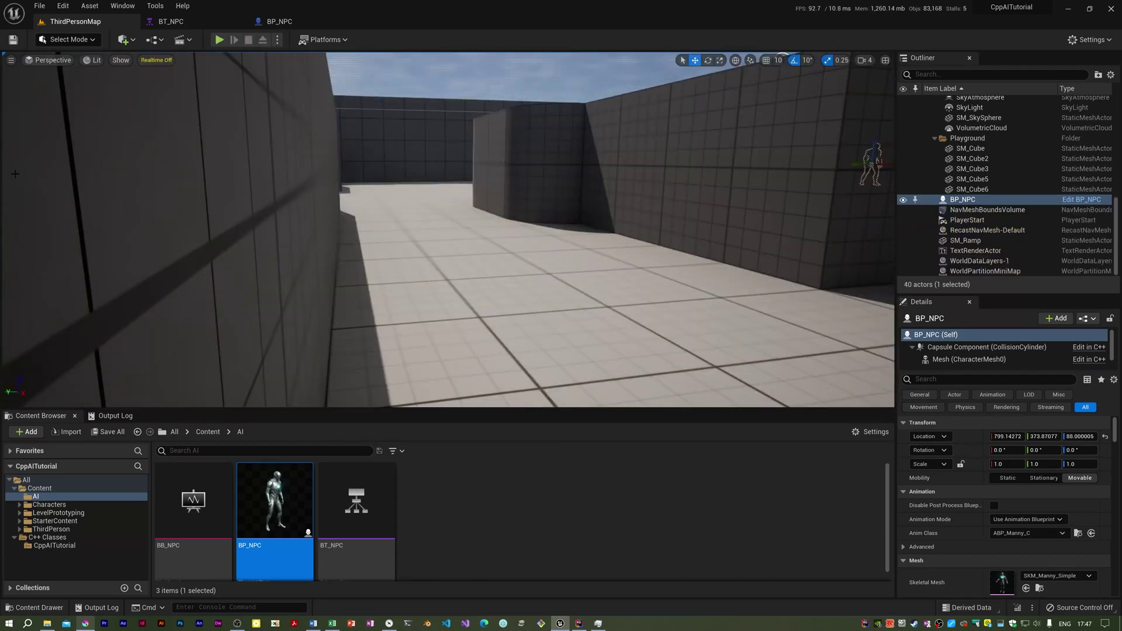